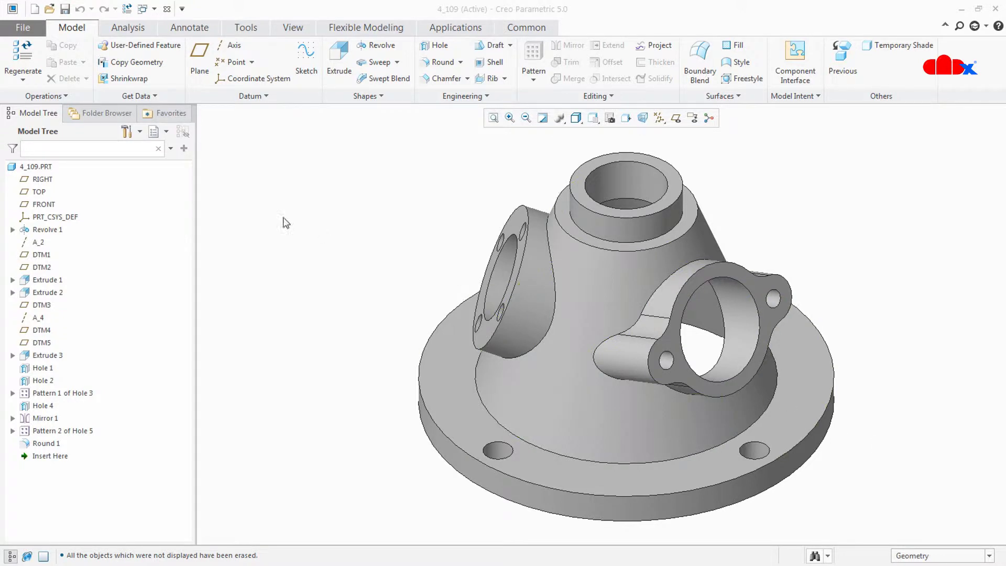
Create a new solid part with the default template and start an Extrude sketch on the FRONT plane.
click(35, 9)
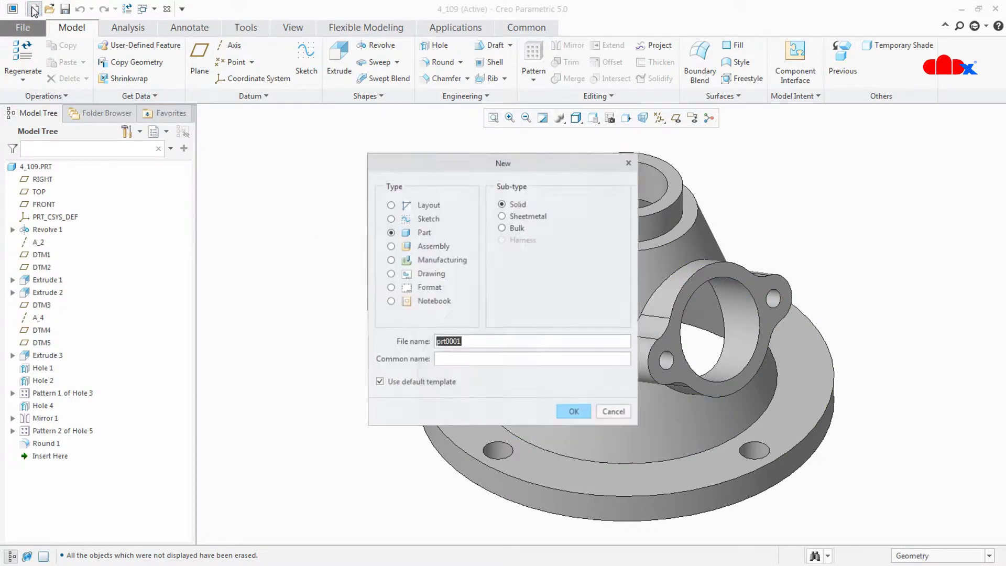
click(572, 412)
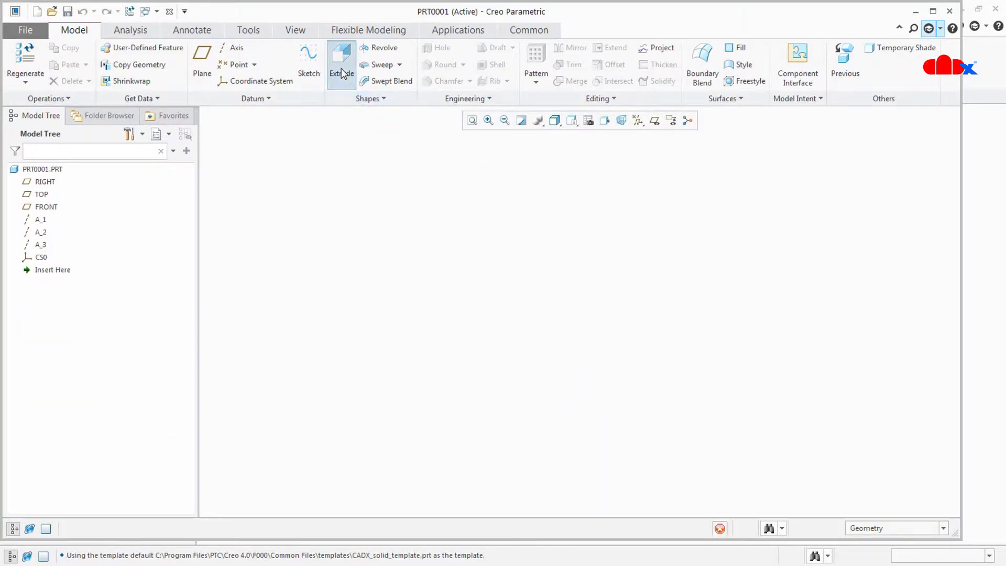
click(342, 72)
click(46, 207)
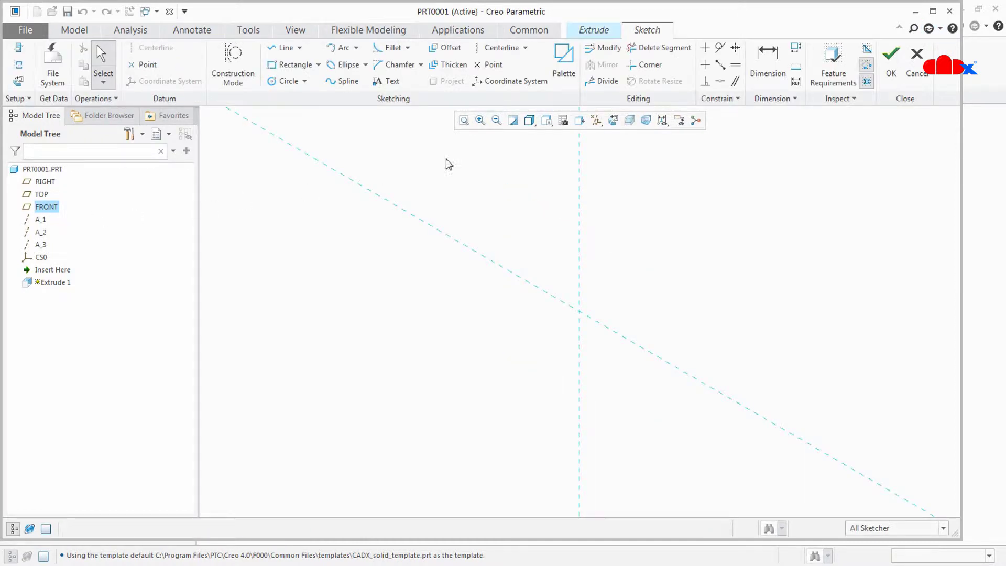
Sketch a rectangle about 277 by 216 around the intersection of the reference lines, with the view facing the sketch plane.
click(613, 121)
click(291, 65)
click(487, 252)
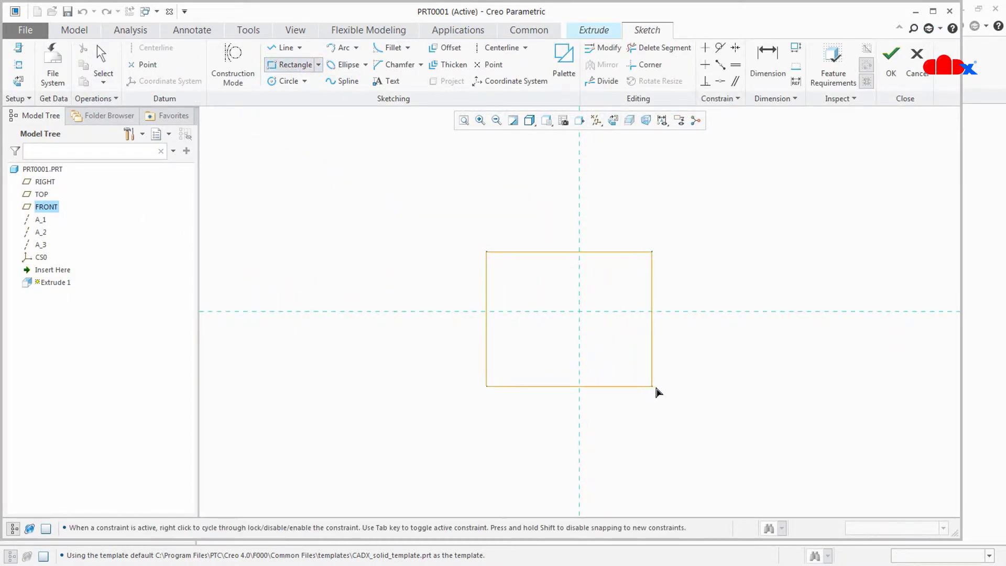
click(666, 391)
middle_click(697, 388)
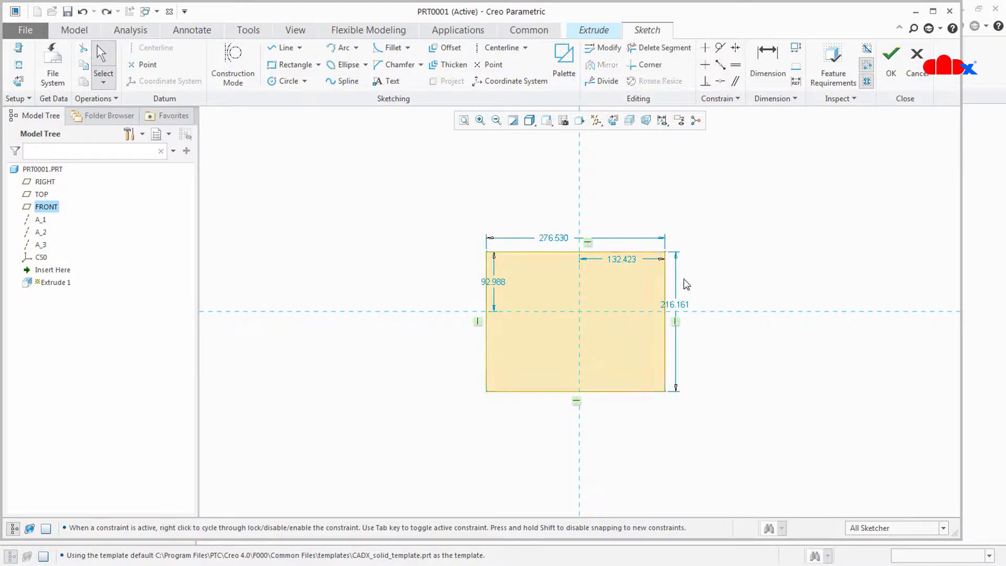
Add a vertical and a horizontal centerline through the sketch origin.
click(501, 47)
click(580, 199)
middle_click(733, 359)
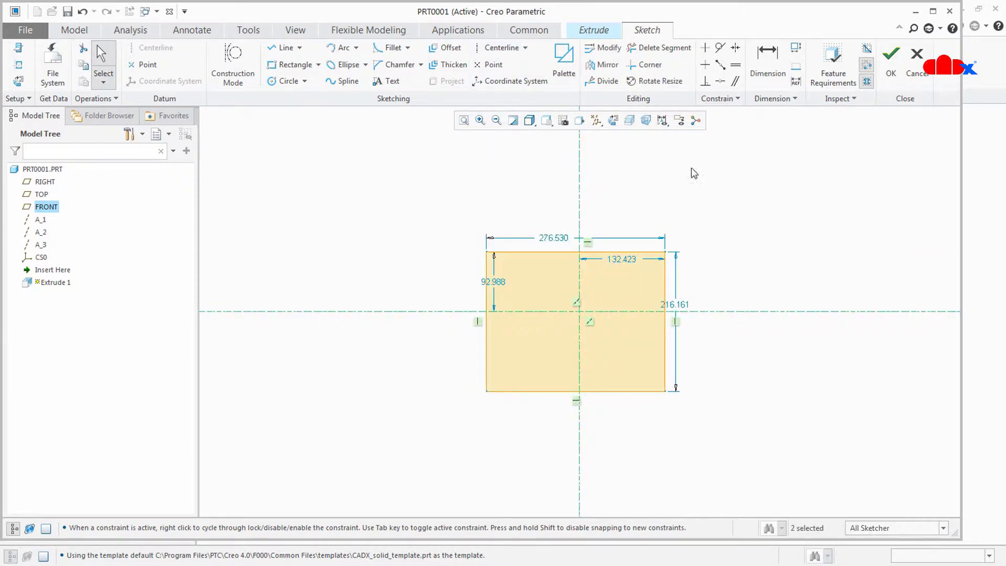
Make the rectangle's corners symmetric about both the horizontal and the vertical centerline.
click(736, 47)
click(662, 256)
click(666, 392)
click(701, 312)
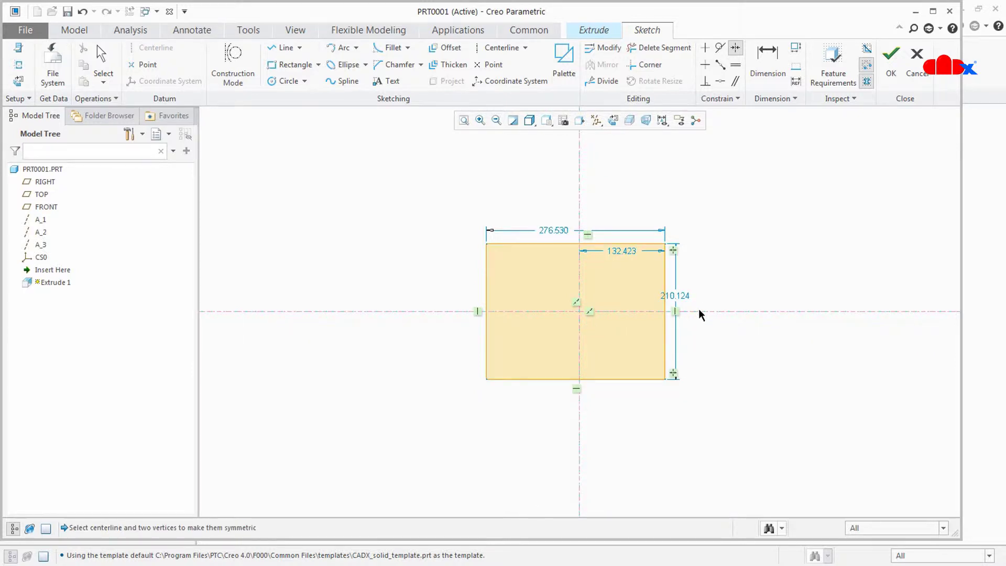
click(665, 243)
click(486, 243)
click(579, 211)
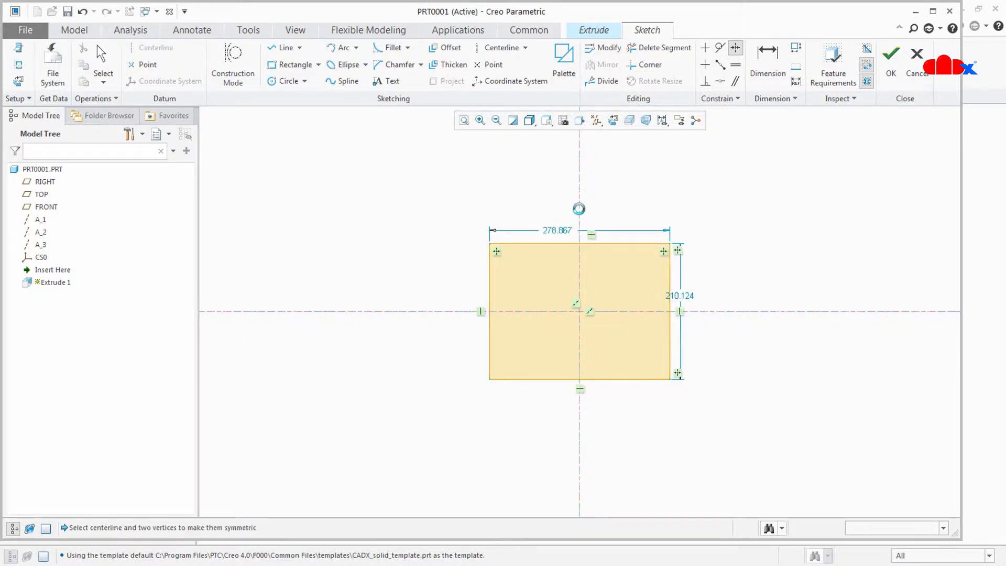
middle_click(752, 350)
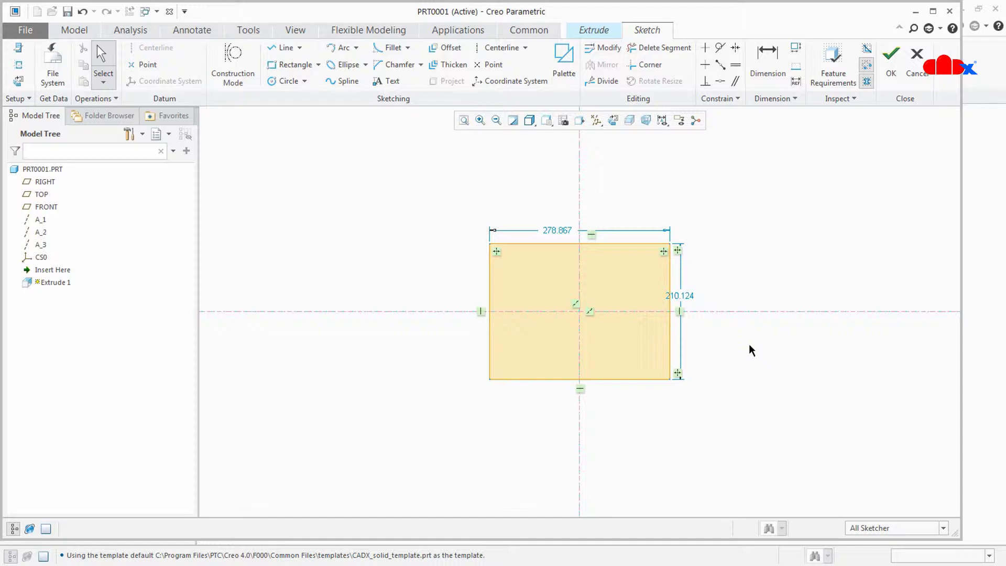
Turn off the Sketcher option Show weak dimensions without saving the settings to a configuration file.
click(26, 30)
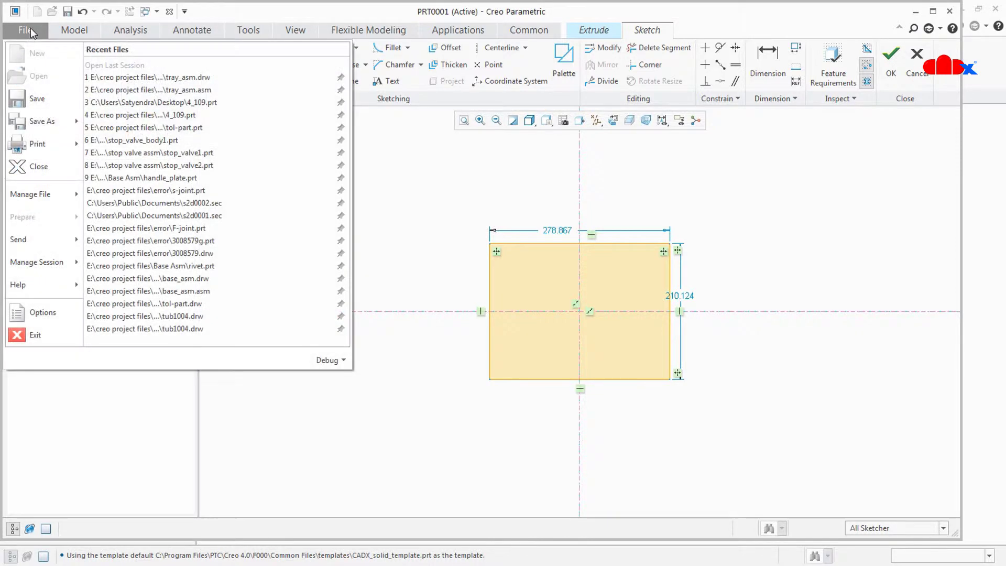
click(32, 312)
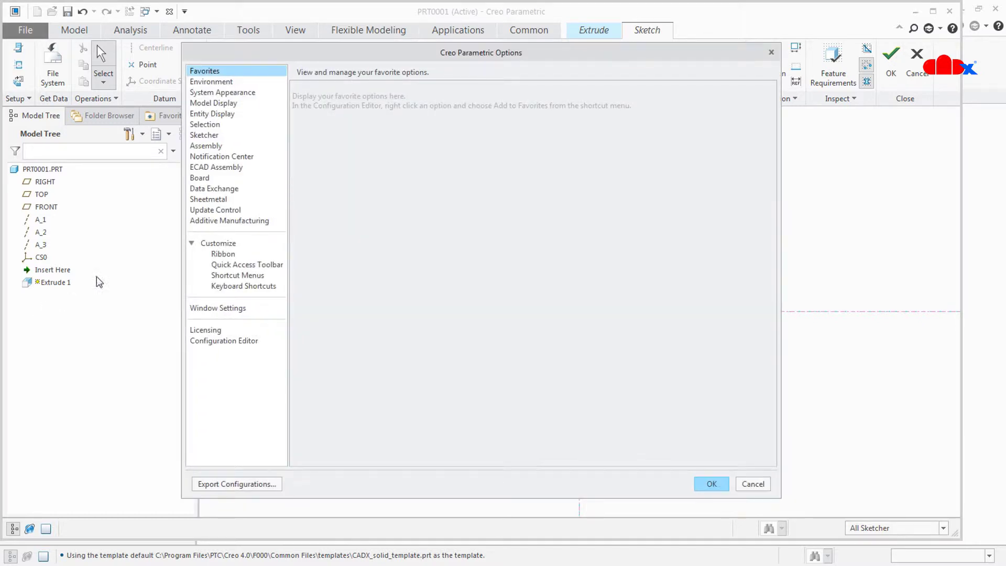
click(212, 137)
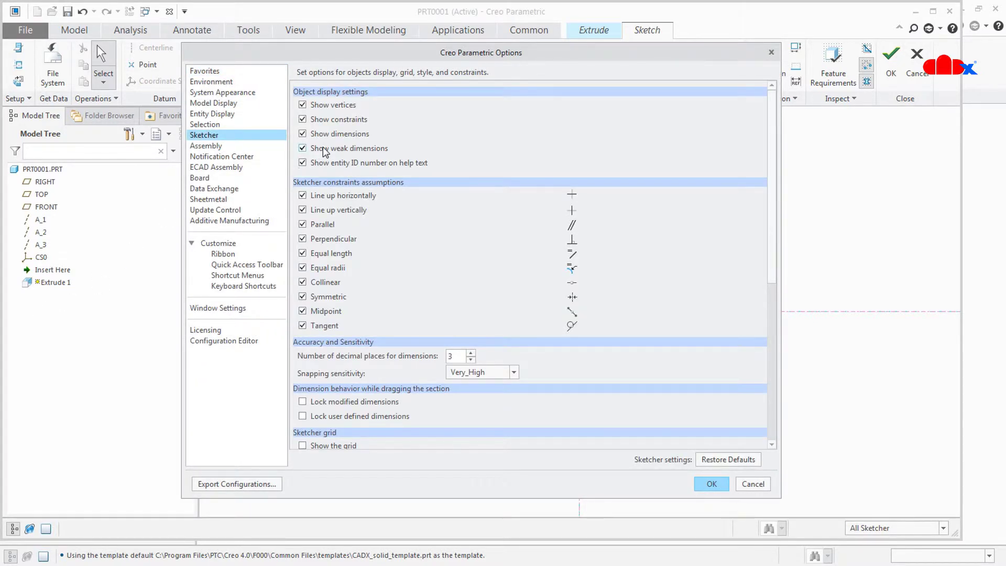
click(349, 152)
click(711, 484)
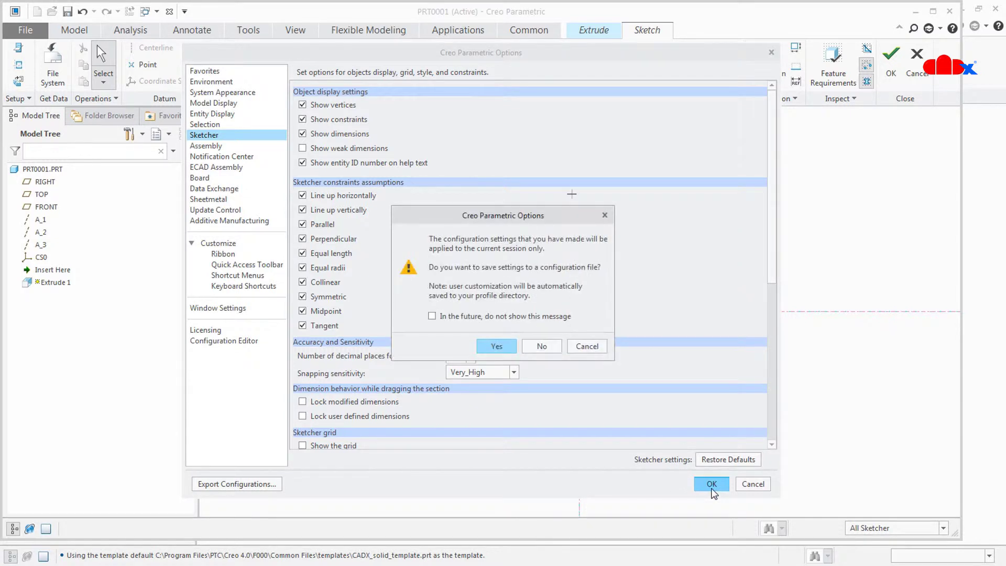
click(546, 347)
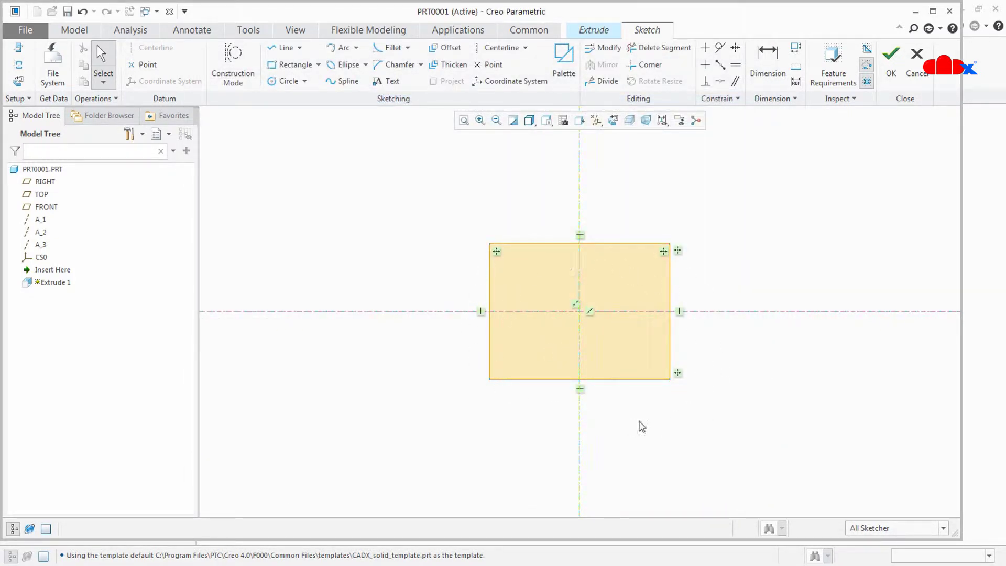
Turn the Sketcher option Show weak dimensions back on for the current session only.
click(25, 32)
click(39, 313)
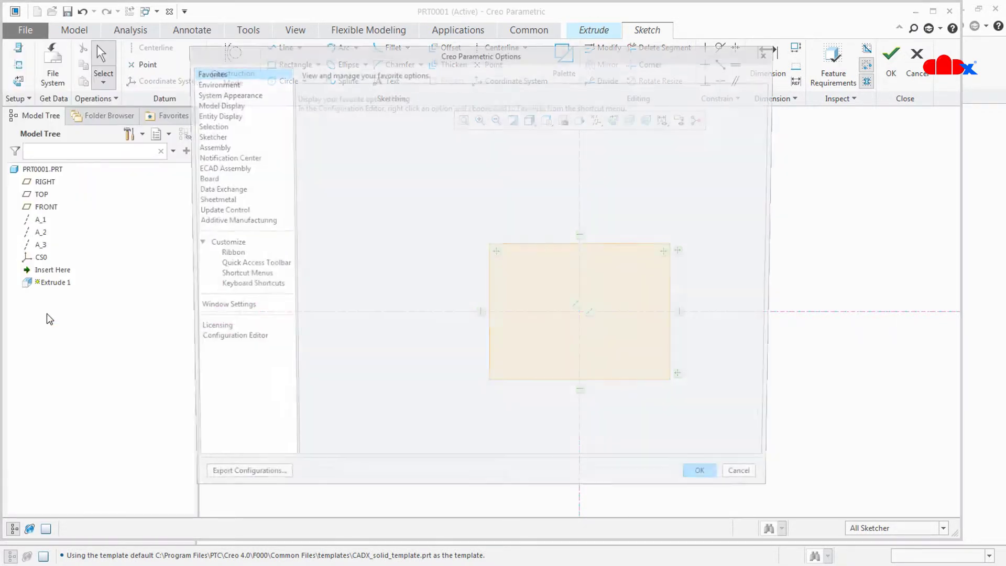
click(206, 136)
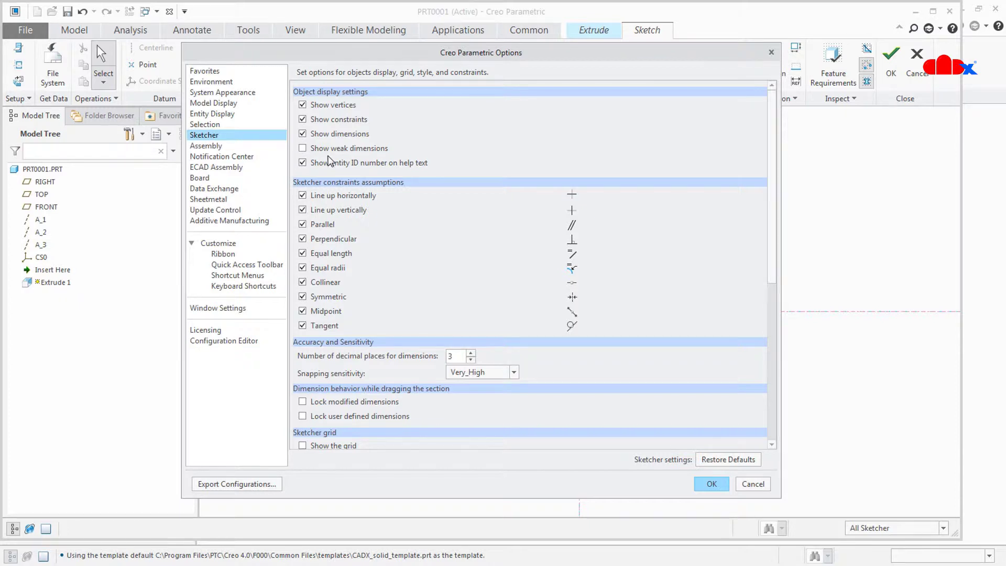
click(712, 484)
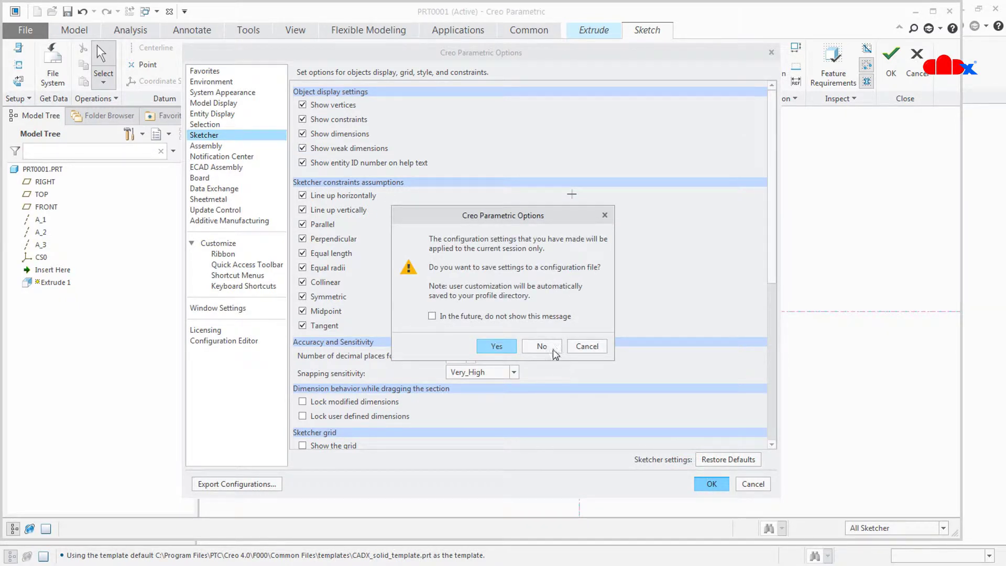
click(554, 350)
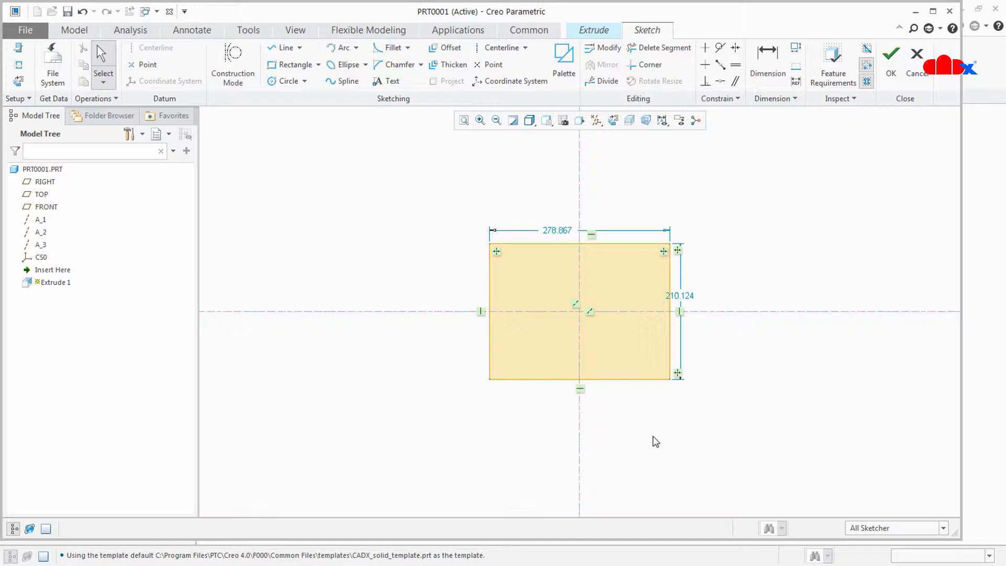
Cancel the rectangle sketch and abandon the extrusion in the new part.
click(914, 75)
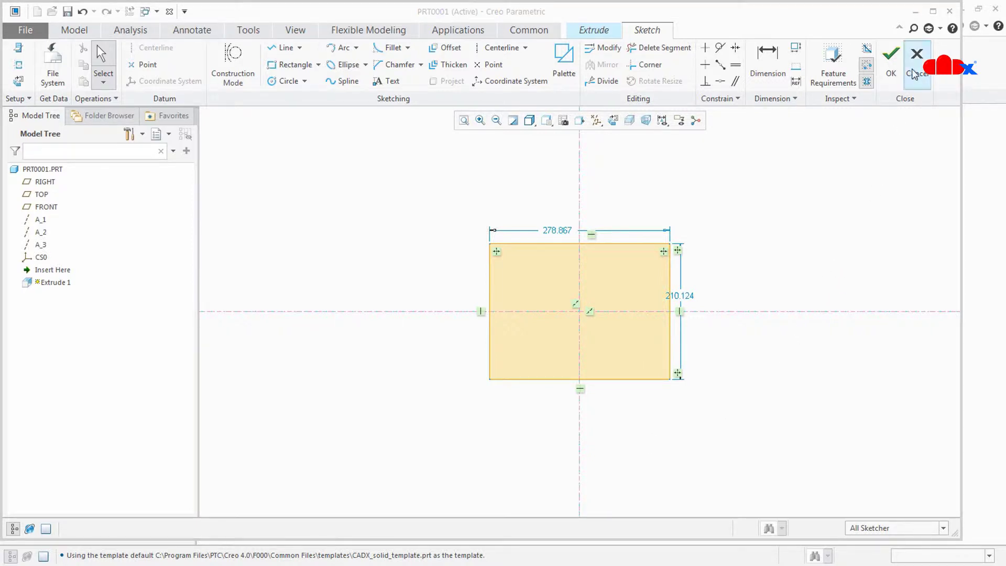
click(551, 313)
click(386, 66)
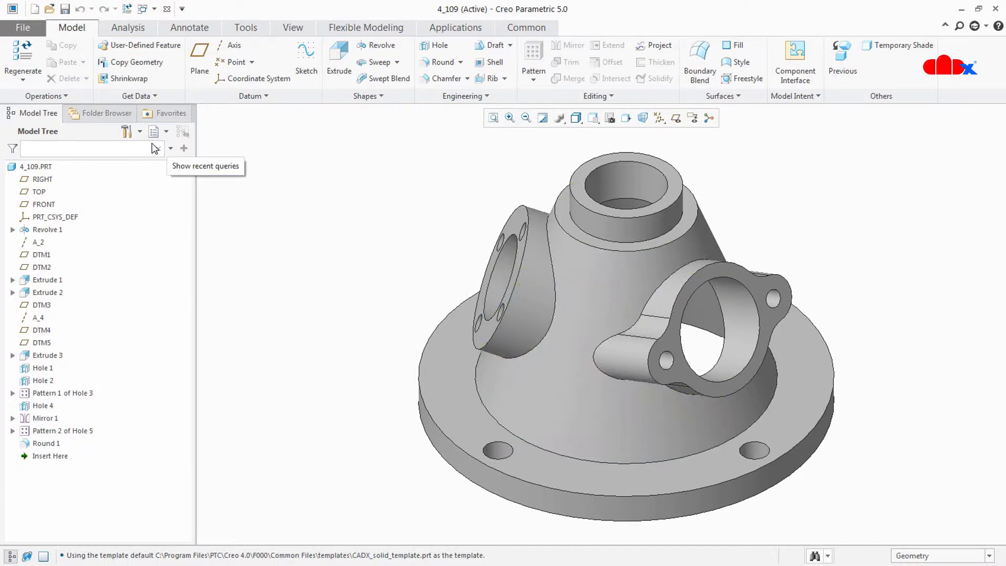
Add the Feat # and Feat ID columns to the model tree of part 4_109.
click(139, 132)
click(150, 166)
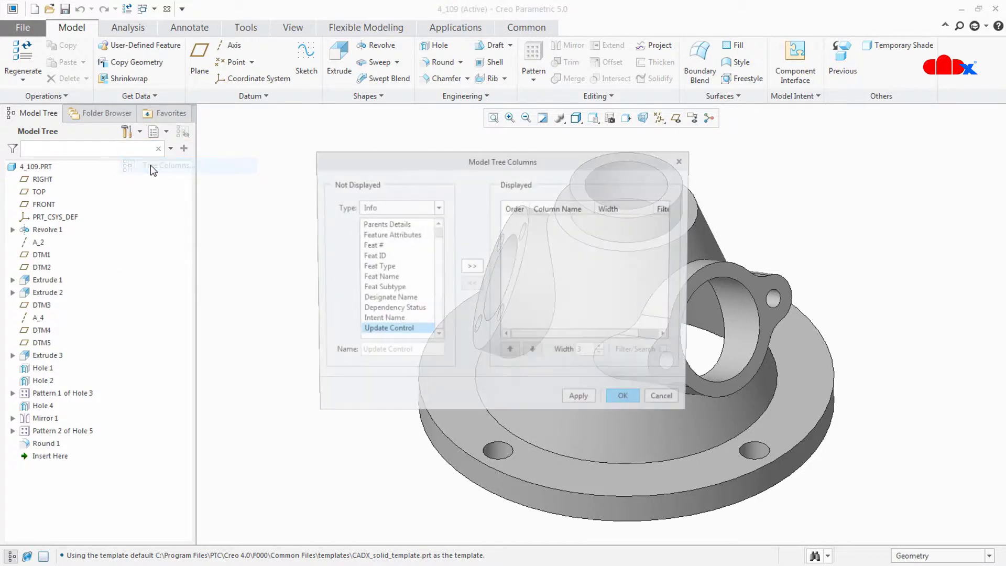
click(363, 245)
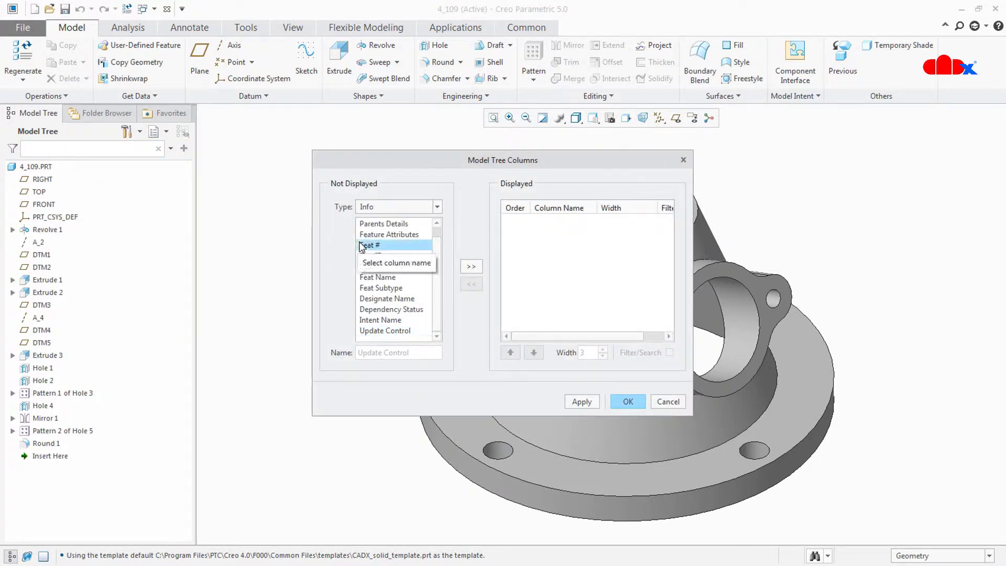
click(472, 267)
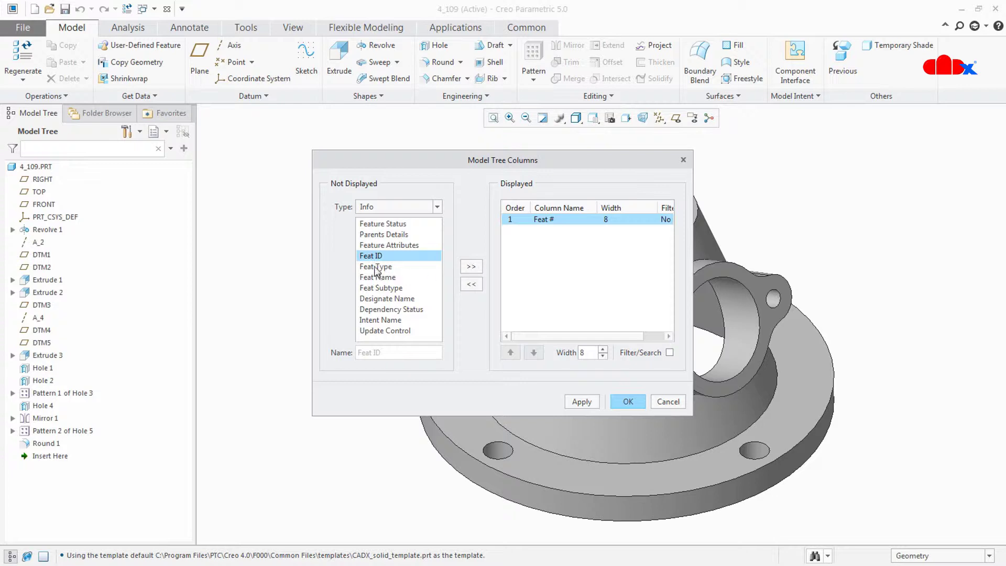
click(471, 268)
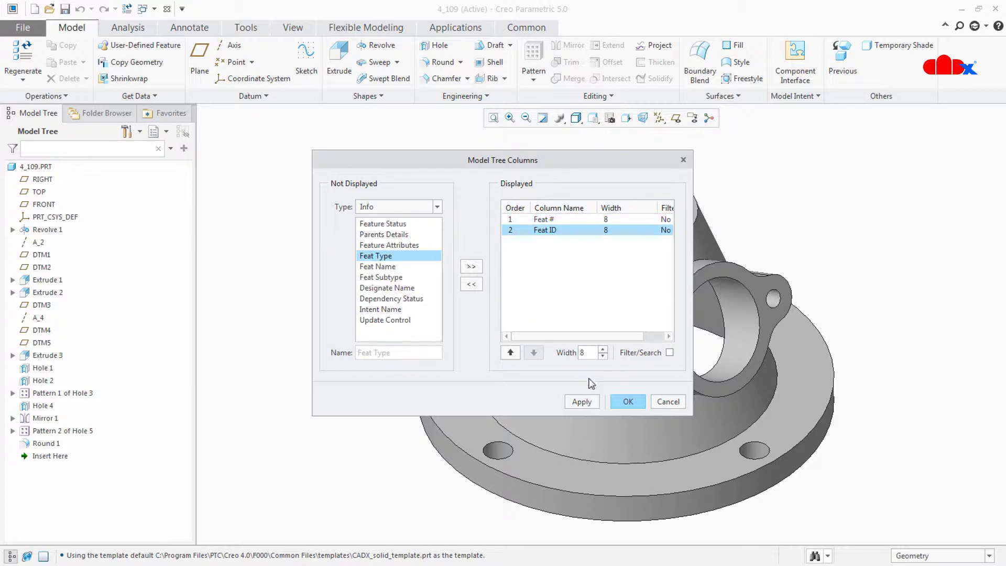
click(588, 403)
click(628, 402)
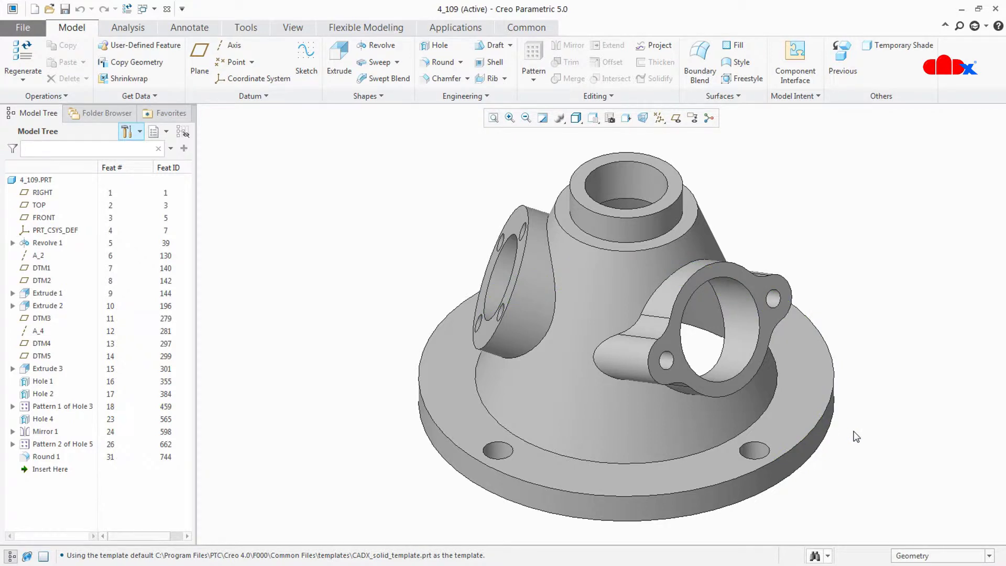
Open the program design of part 4_109 for editing in Notepad and bring its listing to the front.
click(253, 33)
click(368, 98)
click(355, 111)
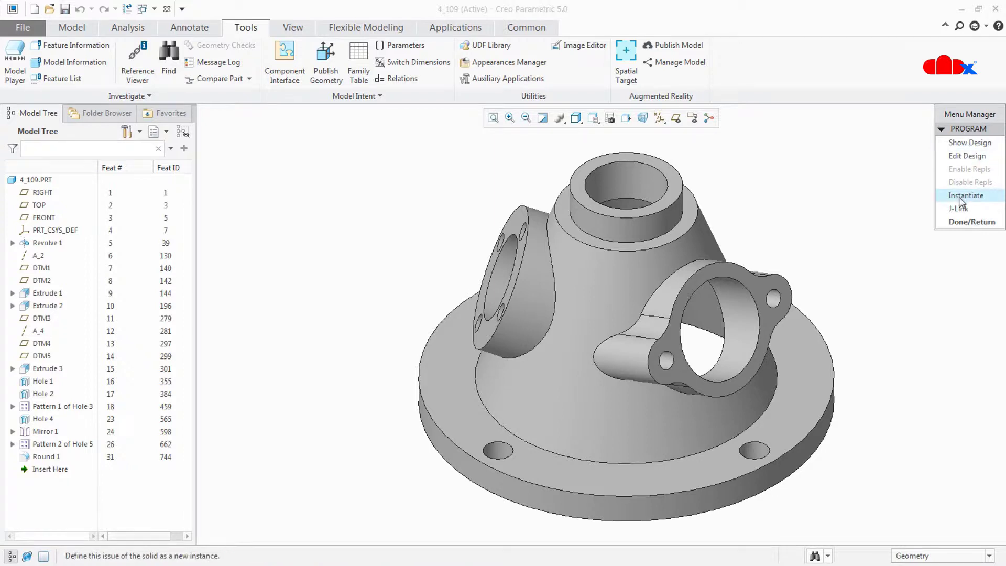
click(967, 160)
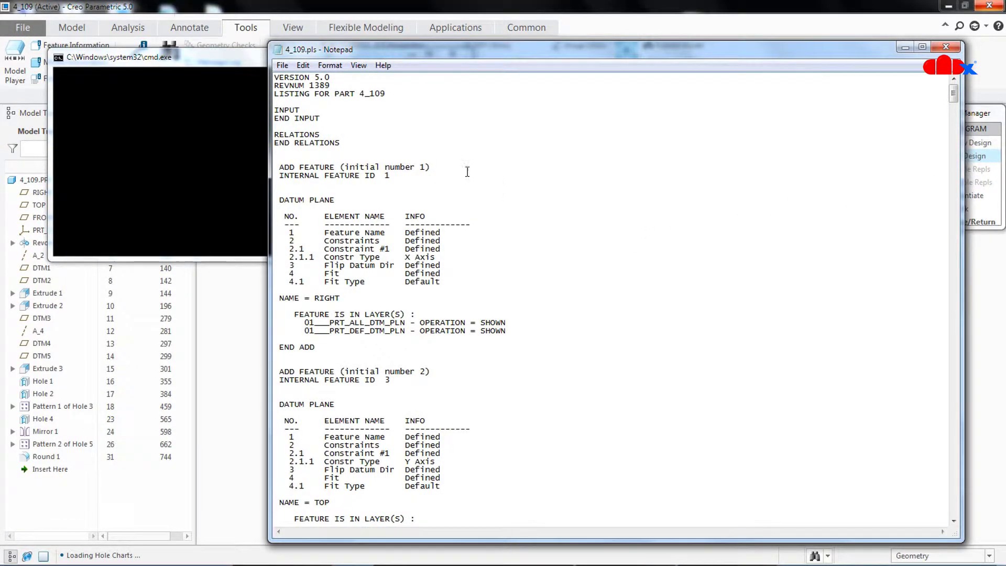
drag(231, 57, 416, 65)
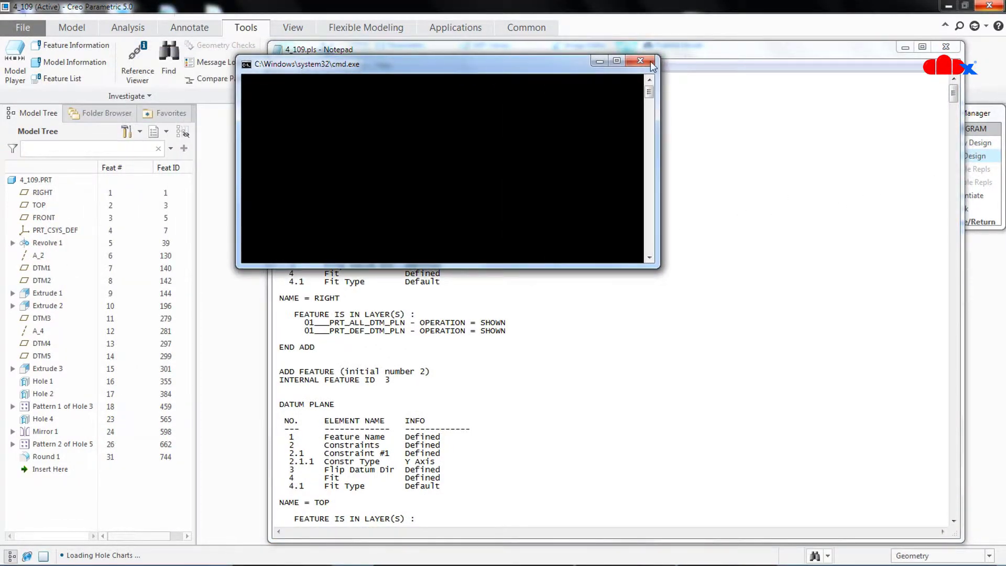
click(705, 53)
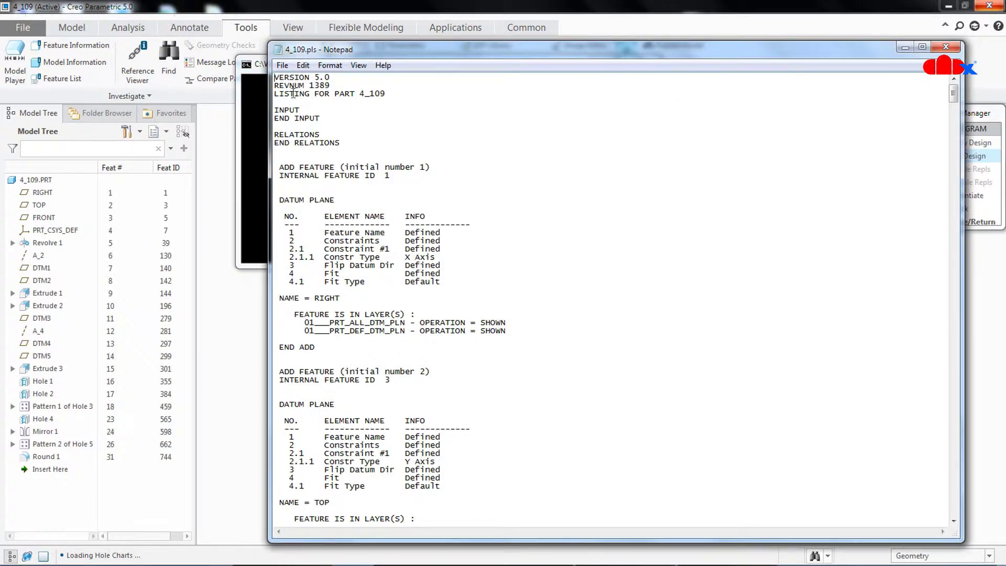
Review the listing's version header and the entries for the RIGHT and TOP datum planes, highlighting their names.
drag(276, 77, 339, 75)
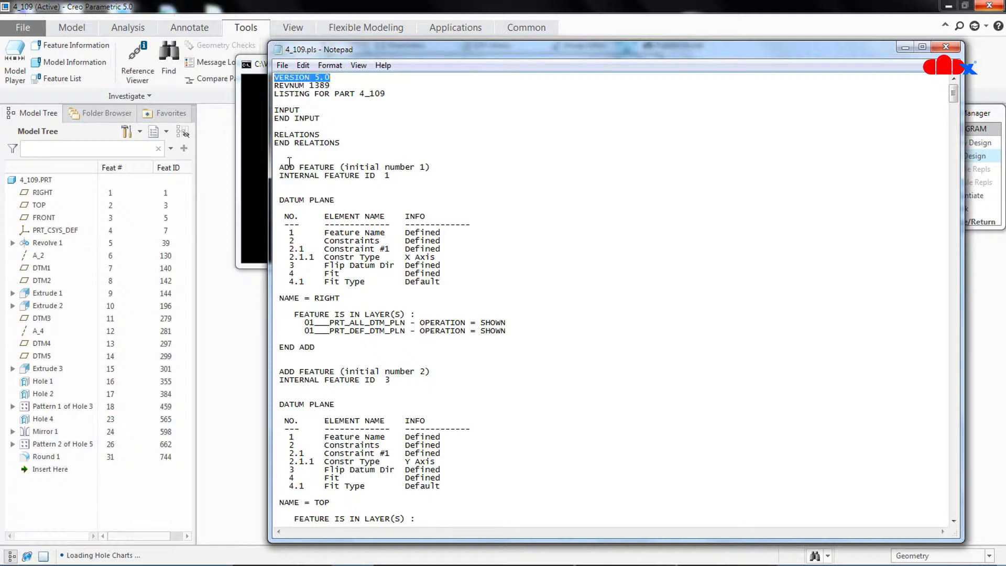
click(280, 200)
drag(280, 200, 343, 203)
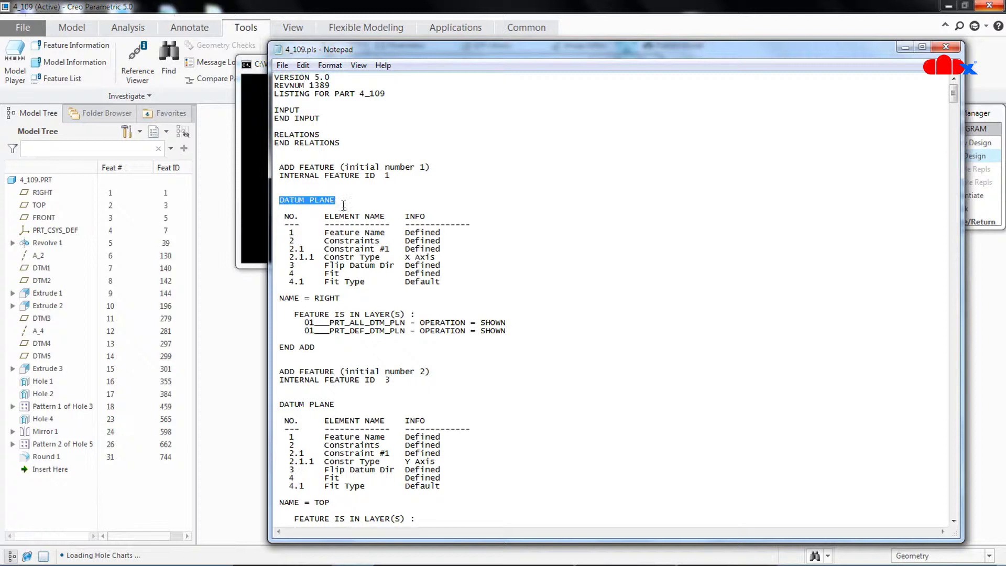
drag(280, 298, 349, 301)
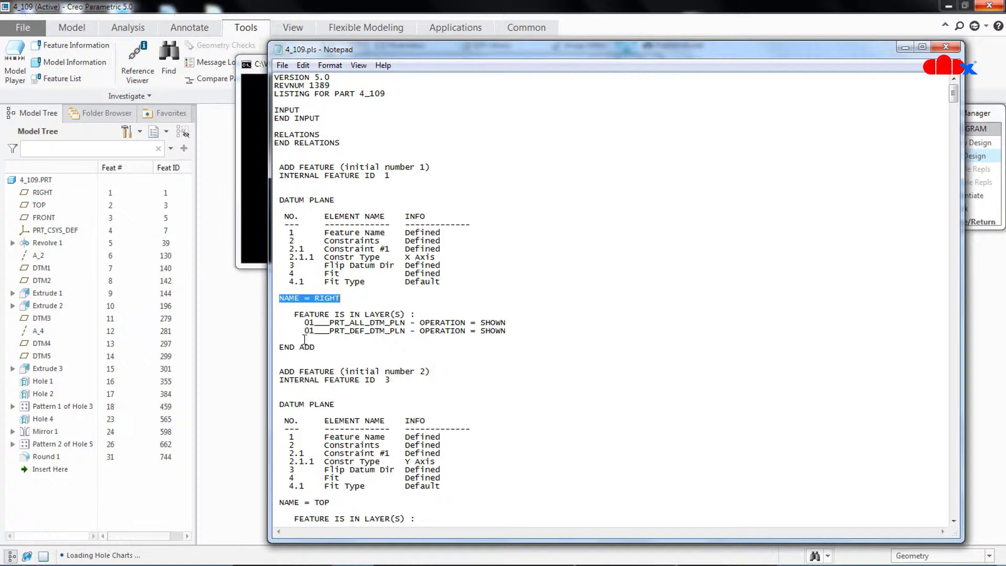
scroll(325, 367, down, 1)
drag(280, 379, 344, 383)
scroll(345, 383, down, 1)
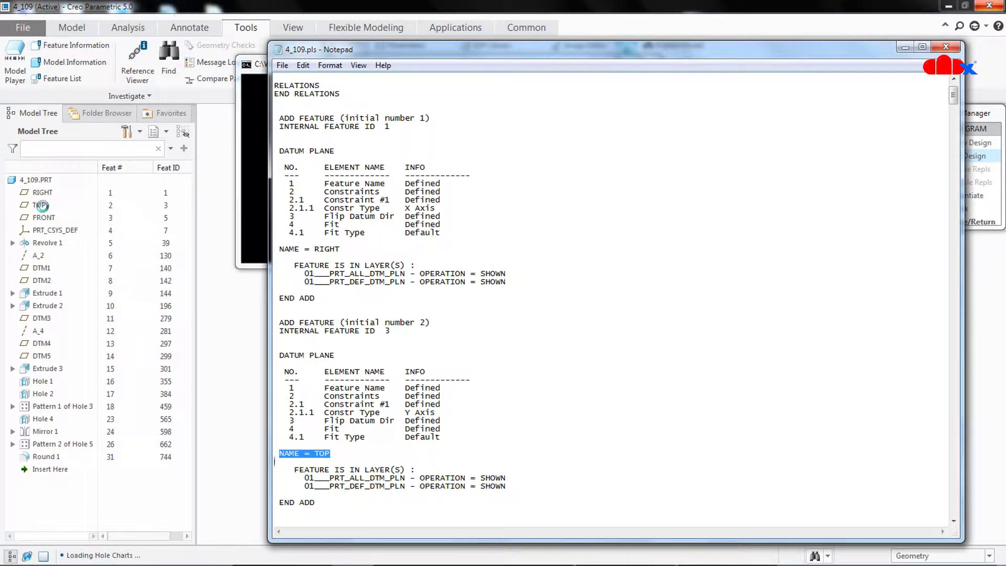
Review the listing entries for the FRONT datum plane and the PRT_CSYS_DEF coordinate system, matching their names with the model tree.
scroll(338, 408, down, 6)
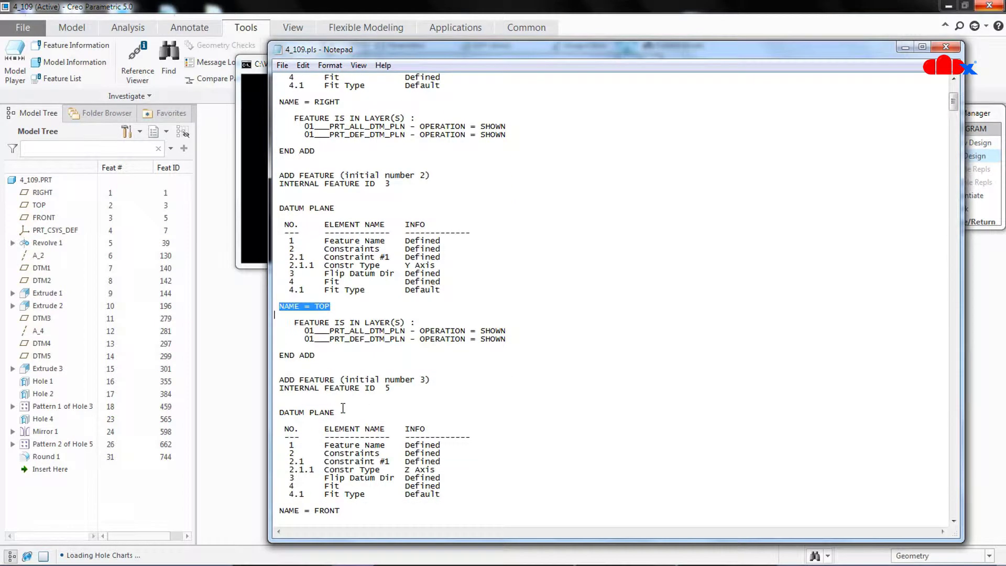
drag(280, 411, 335, 412)
scroll(336, 412, down, 5)
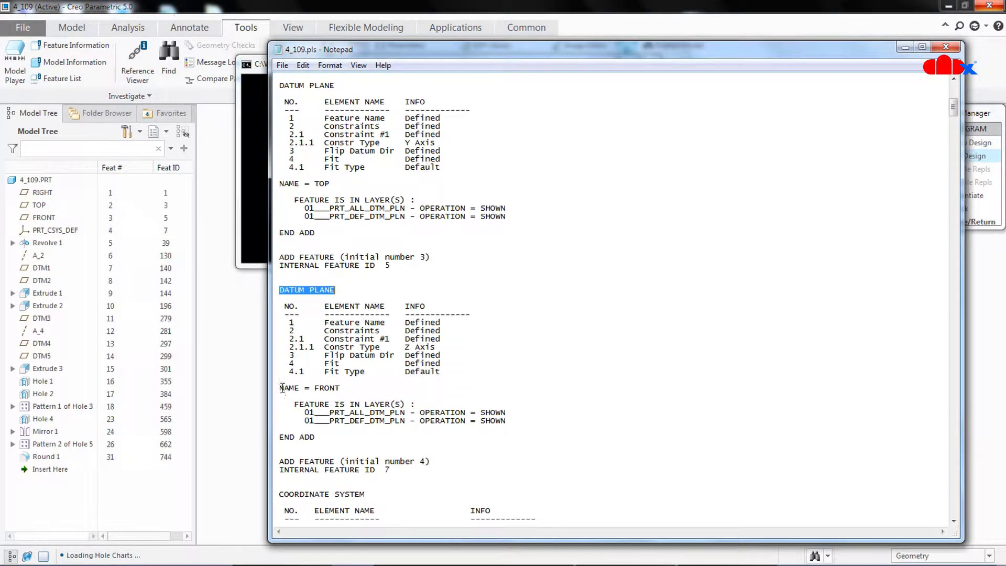
drag(280, 388, 341, 389)
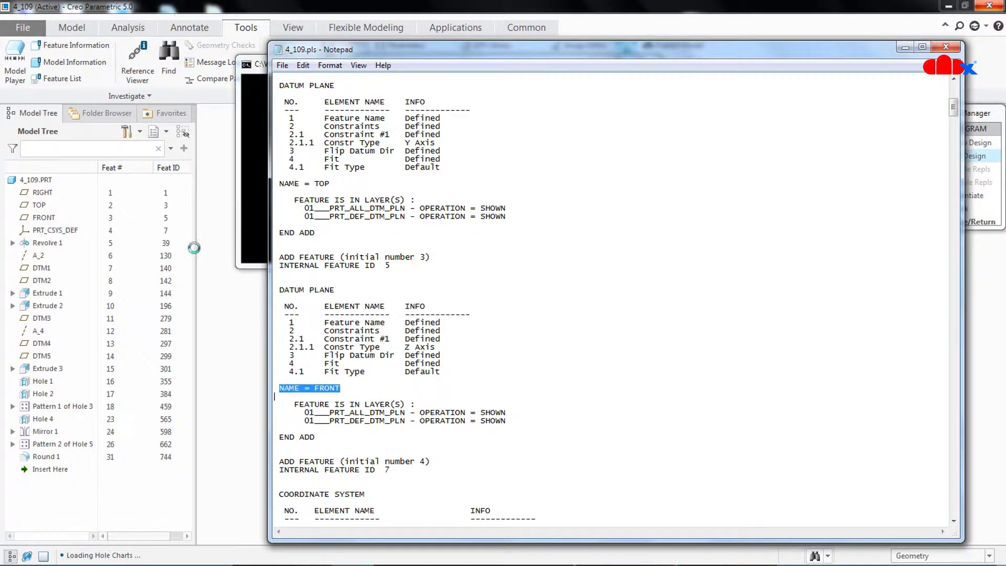
scroll(326, 371, down, 3)
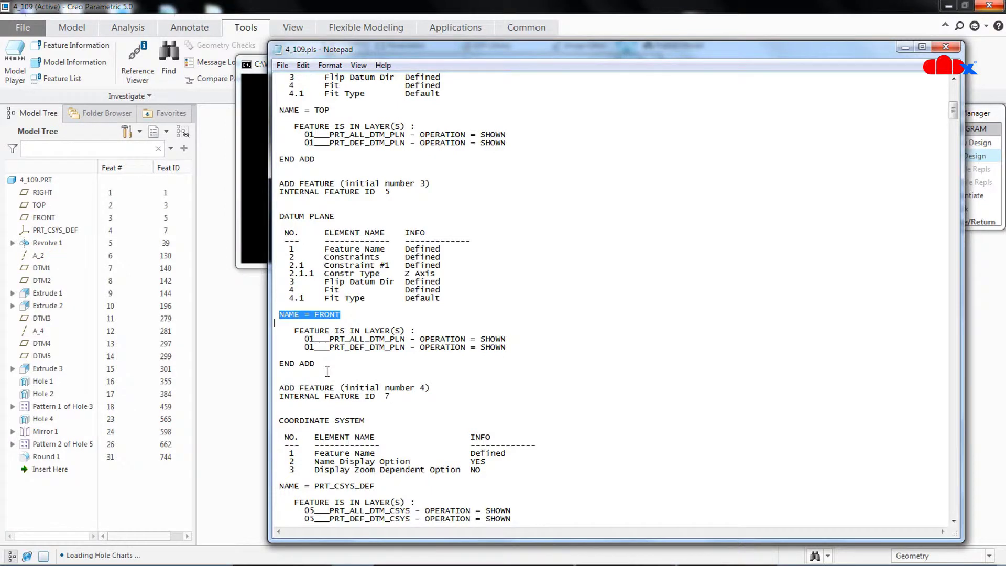
scroll(327, 372, down, 2)
scroll(355, 376, down, 1)
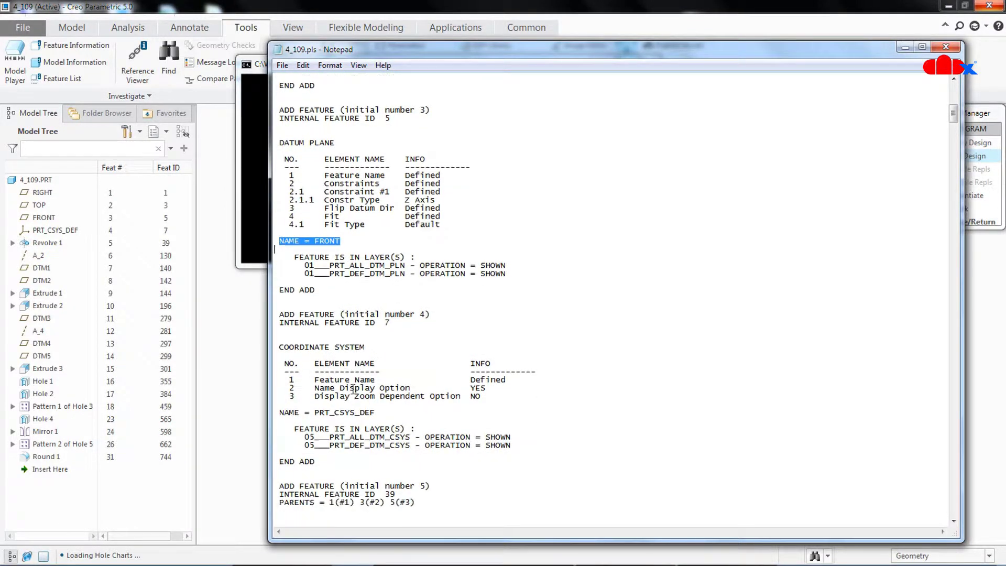
drag(280, 413, 372, 420)
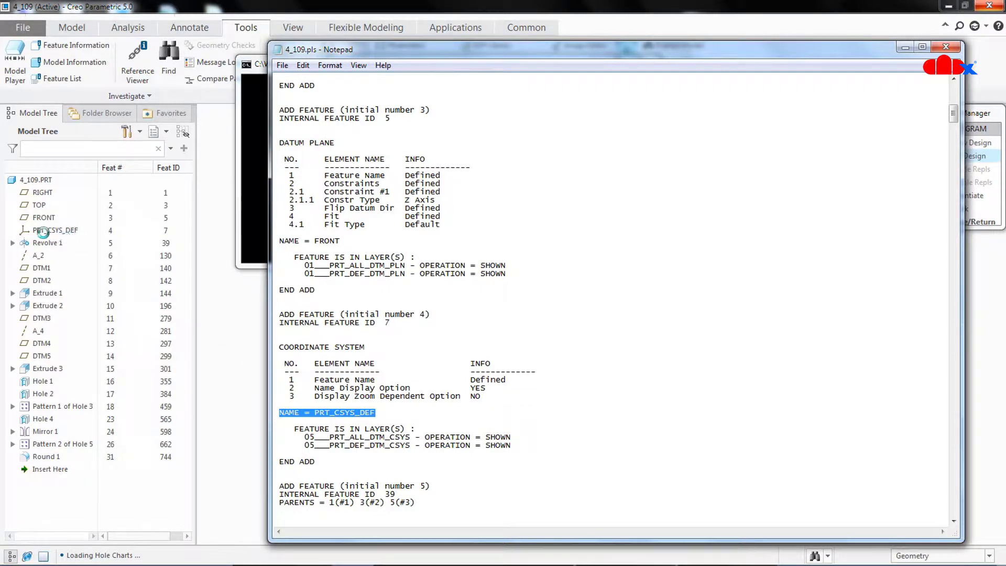
Review the Revolve protrusion entry with its dimensions and the datum axis entry A_2 in the listing.
scroll(327, 413, down, 5)
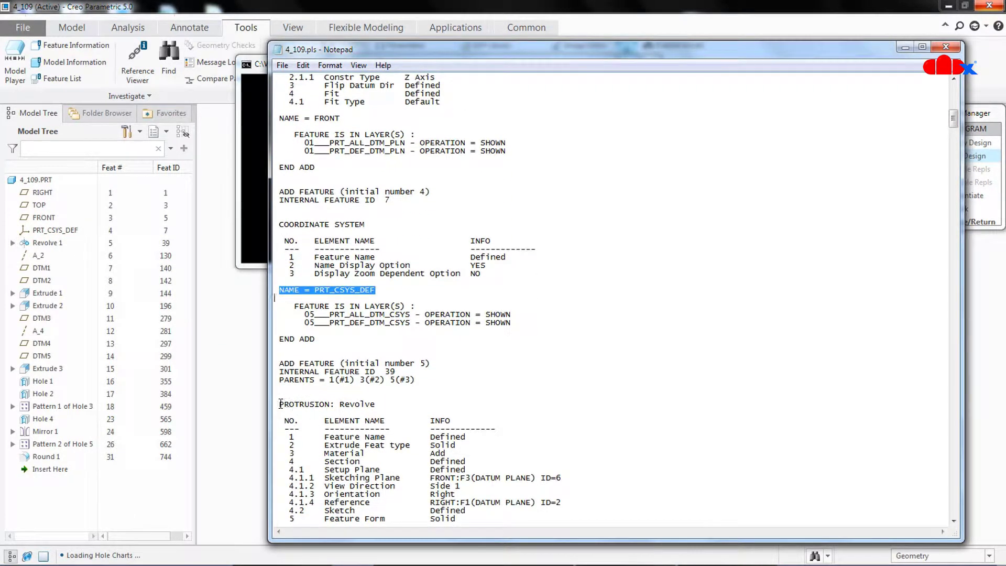
drag(281, 404, 369, 412)
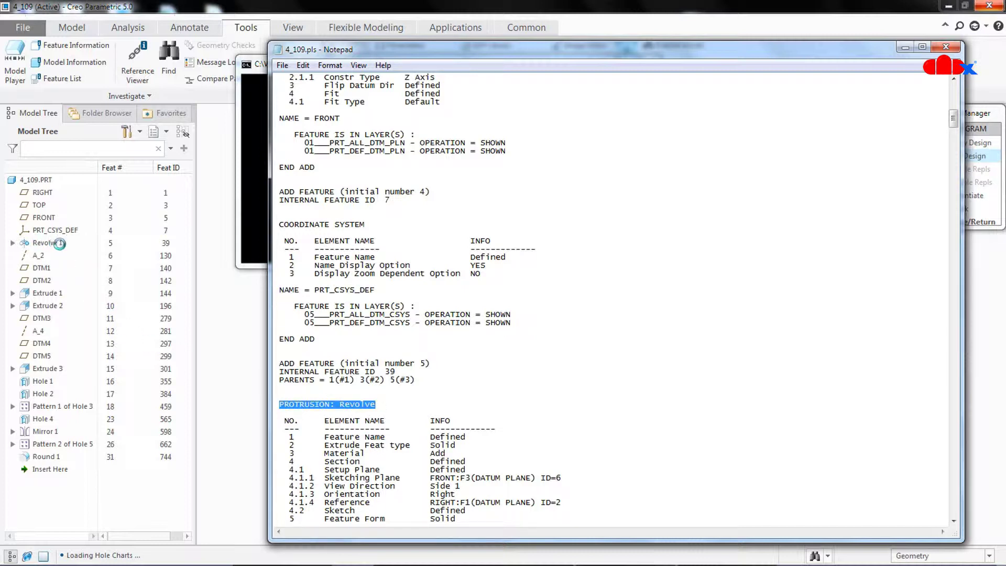
scroll(358, 408, down, 11)
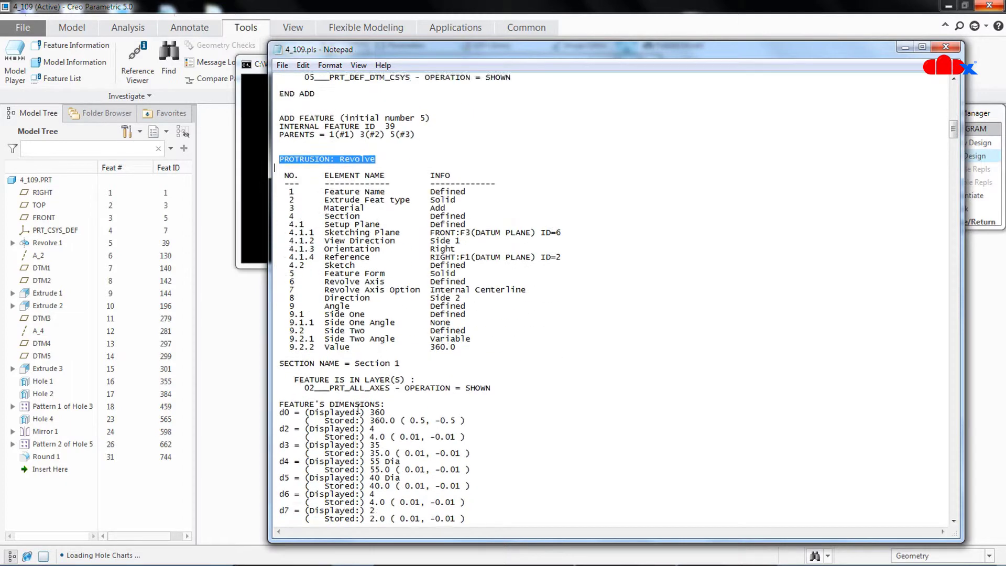
scroll(358, 407, down, 8)
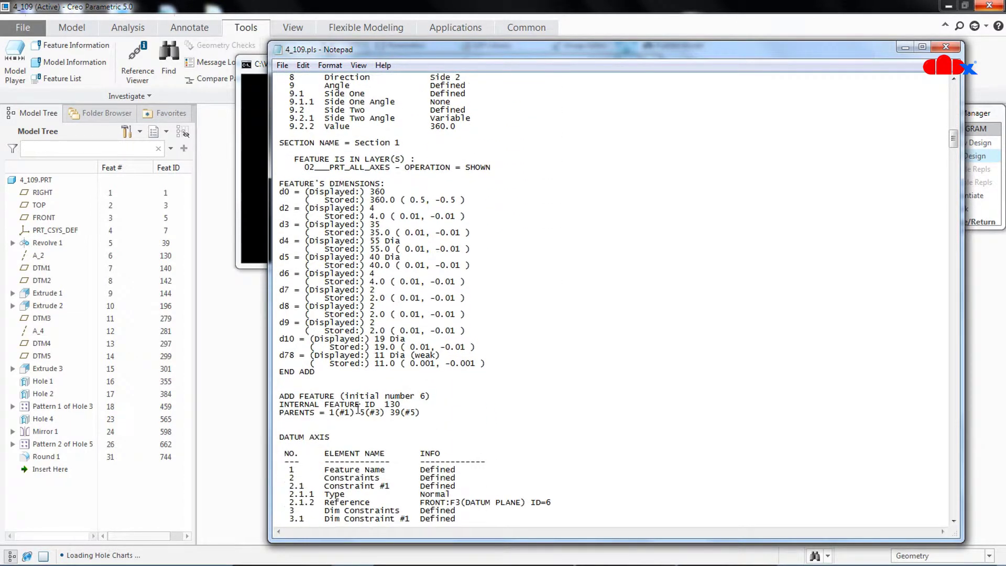
drag(280, 436, 343, 435)
scroll(353, 436, down, 4)
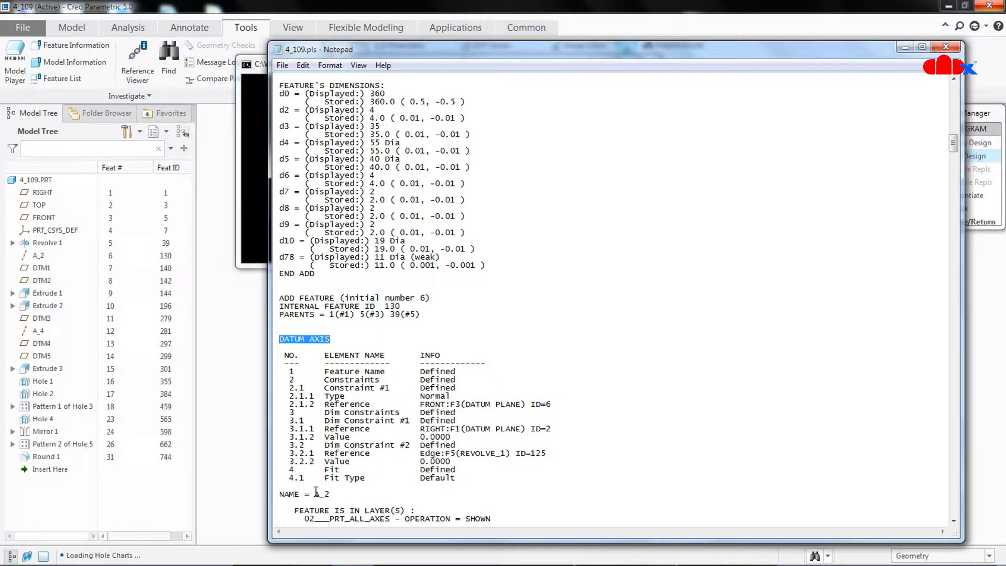
double_click(321, 493)
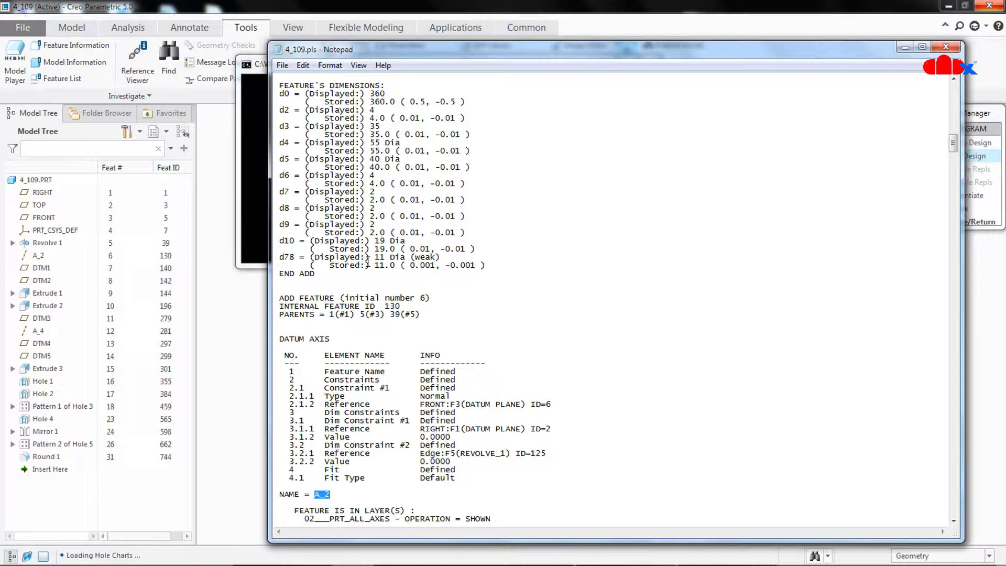
Search the listing from its beginning for "weak" and highlight the symbol of the first matching dimension.
scroll(654, 195, up, 20)
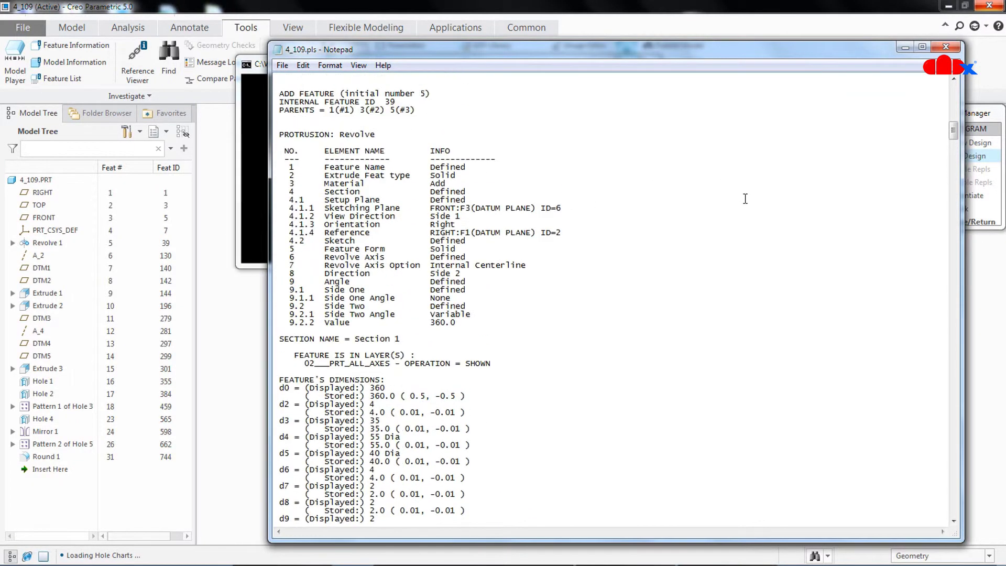
scroll(737, 202, up, 20)
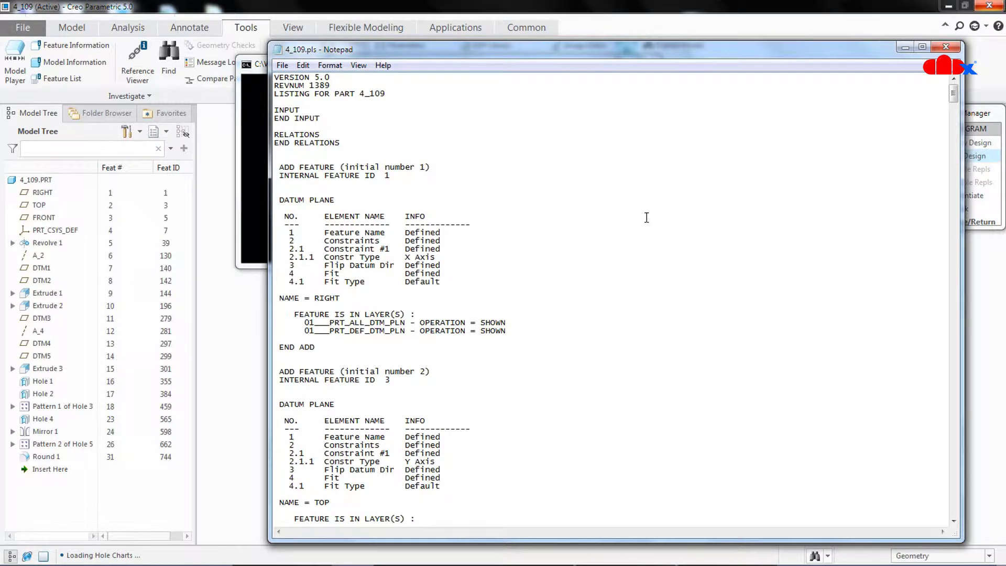
click(304, 67)
click(319, 158)
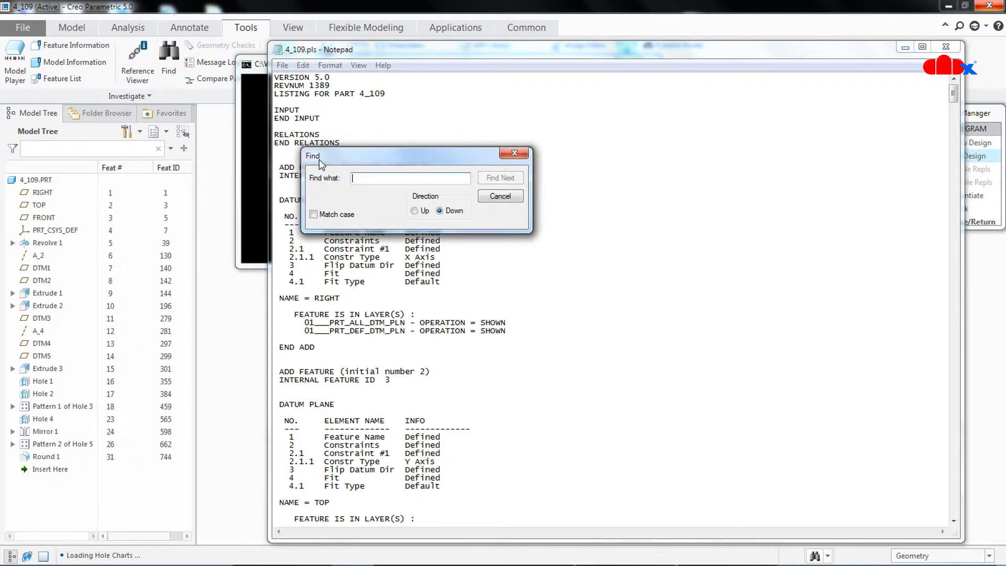
text(weak)
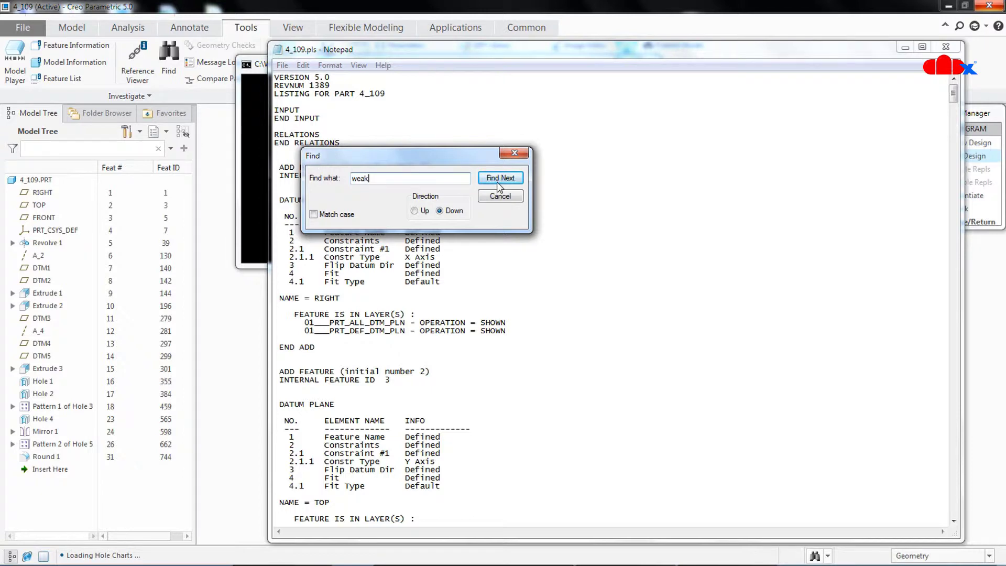
click(497, 181)
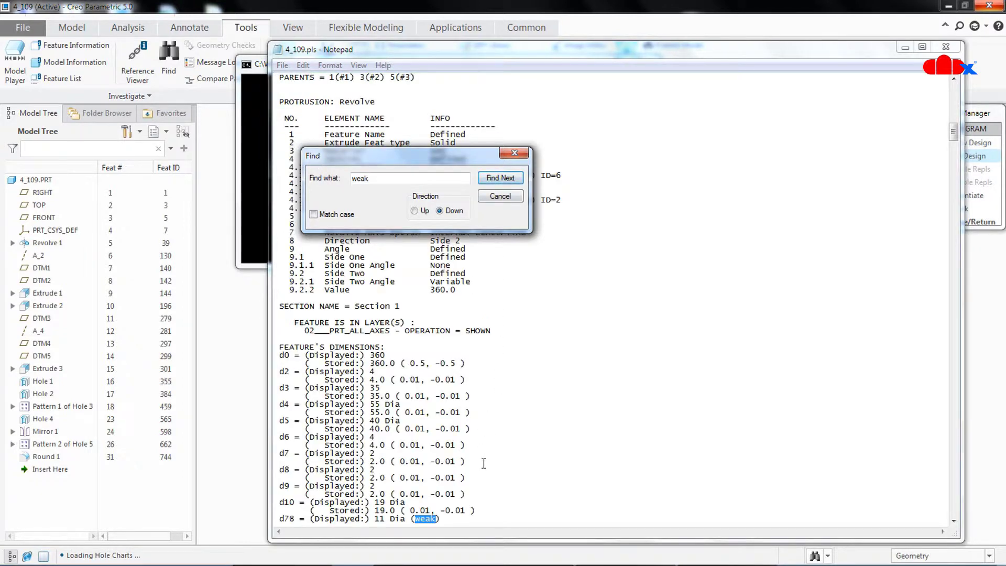
click(476, 485)
scroll(477, 484, down, 2)
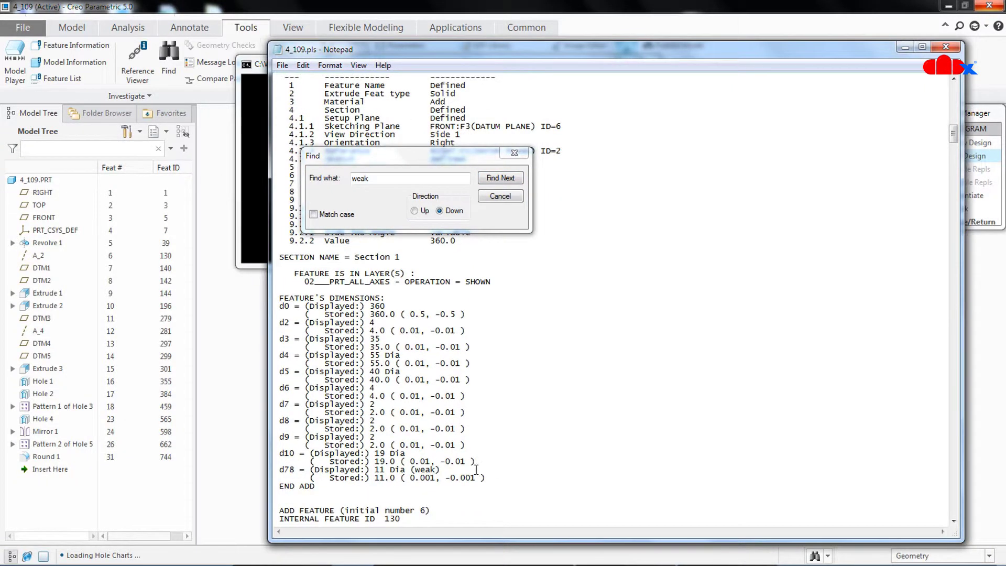
scroll(475, 469, down, 1)
drag(413, 447, 442, 447)
drag(279, 446, 294, 447)
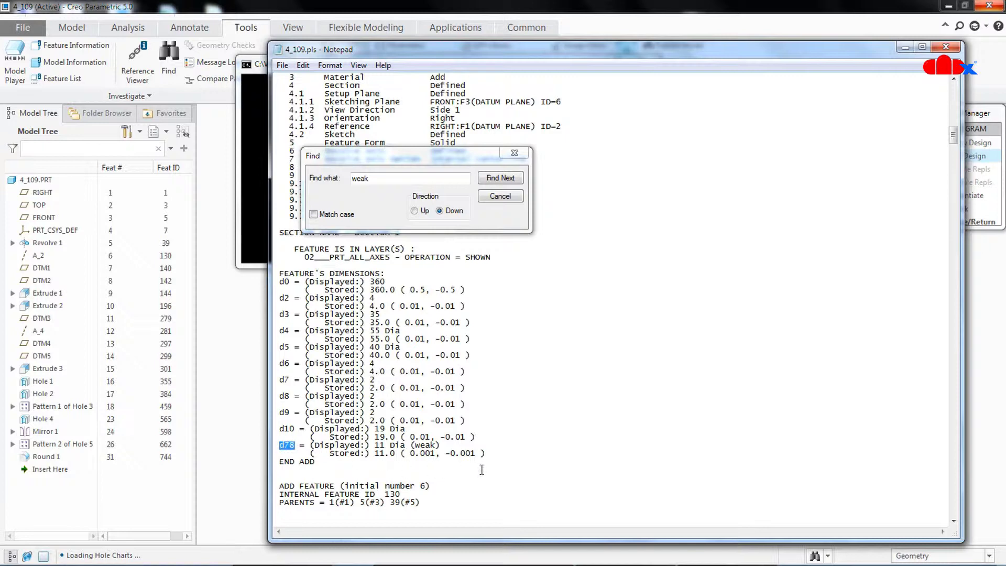
Trace the first weak dimension back to its feature heading, highlighting the protrusion type and initial feature number.
scroll(444, 401, up, 12)
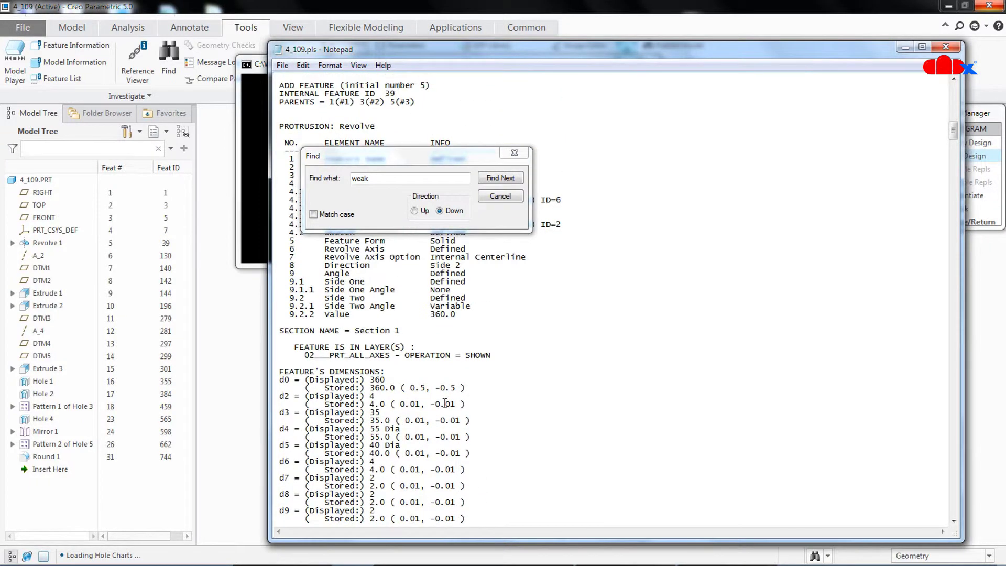
scroll(445, 403, up, 1)
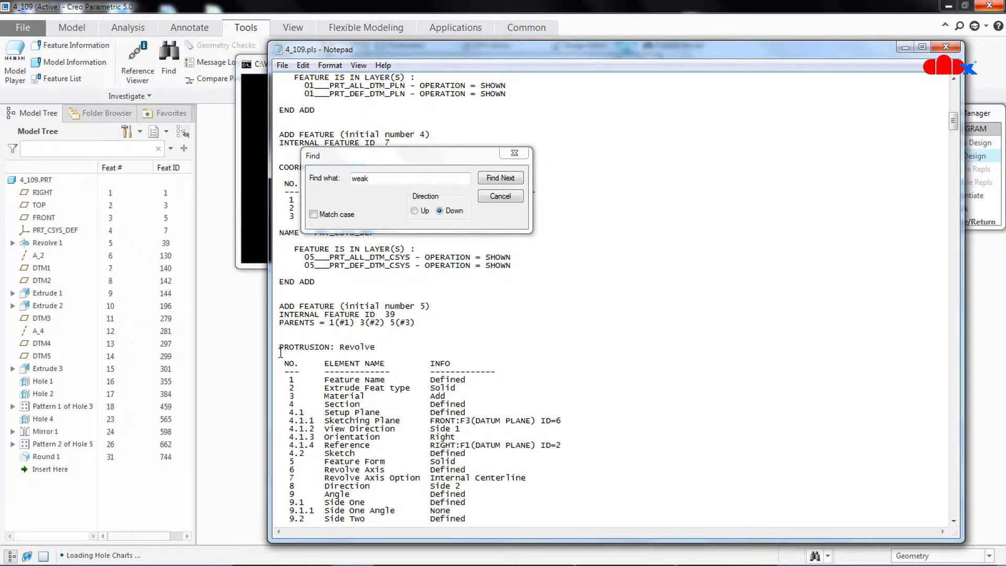
drag(281, 350, 377, 349)
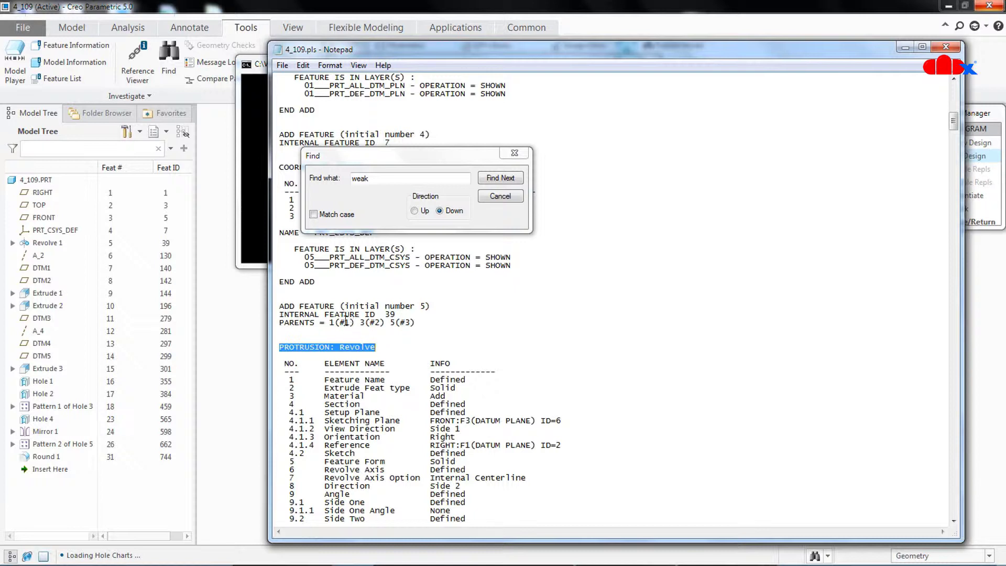
drag(324, 316, 427, 306)
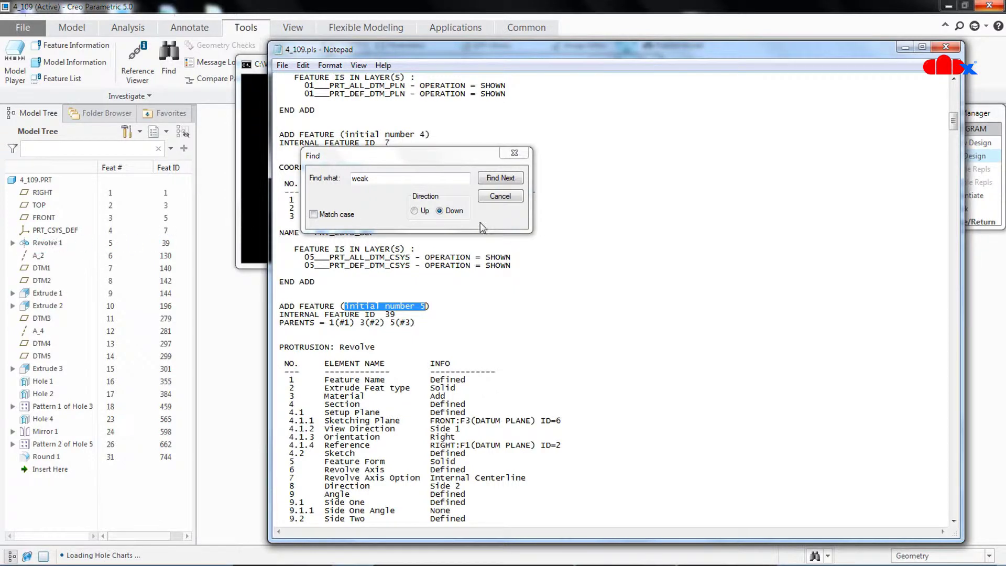
Find the second "weak" dimension in the listing and highlight the type and number of the feature that contains it.
click(505, 180)
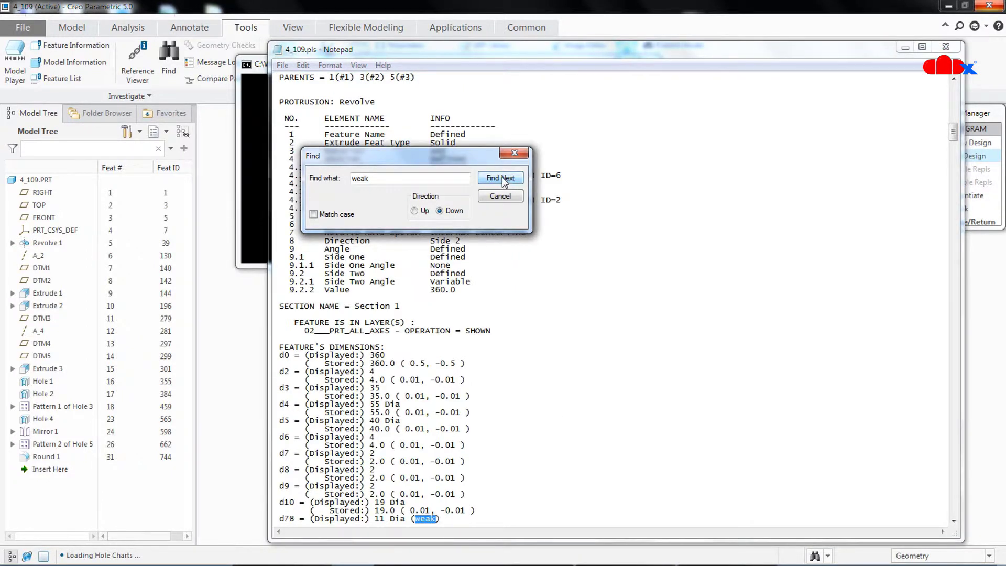
click(500, 179)
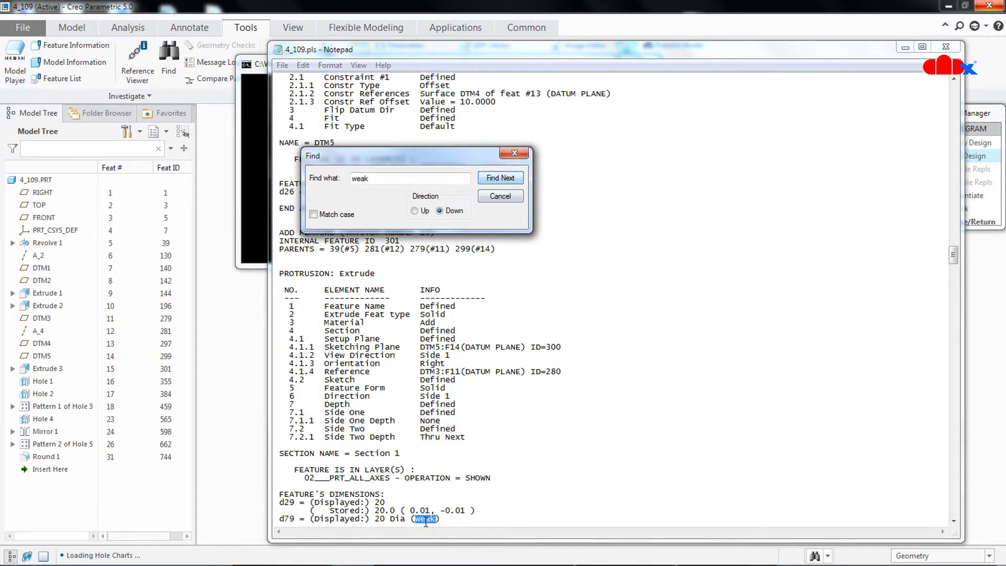
click(453, 460)
scroll(448, 452, up, 5)
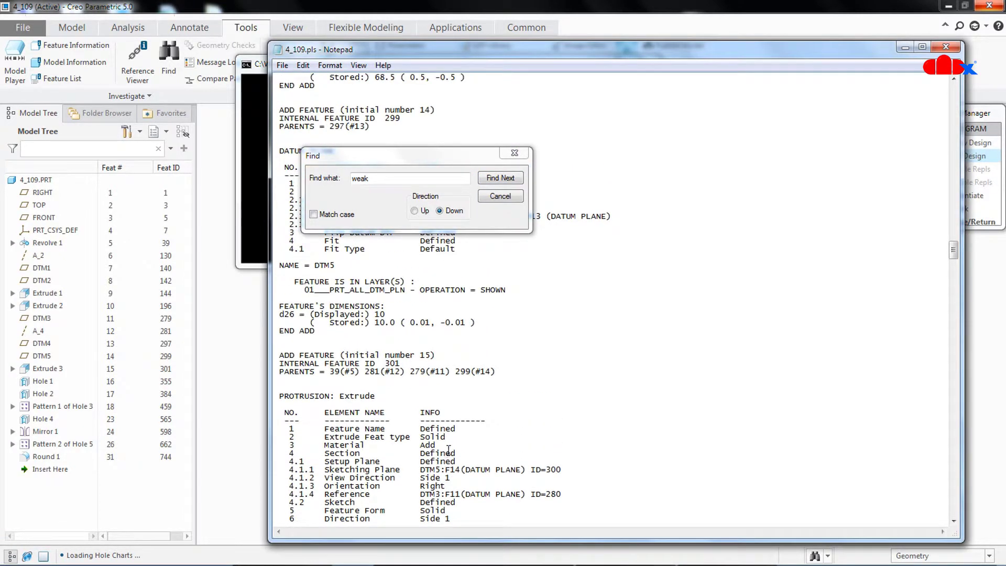
drag(339, 393, 382, 393)
mouse_move(417, 357)
mouse_down()
mouse_move(434, 360)
mouse_move(401, 363)
mouse_up()
Search the remainder of the listing for further occurrences of "weak".
click(491, 178)
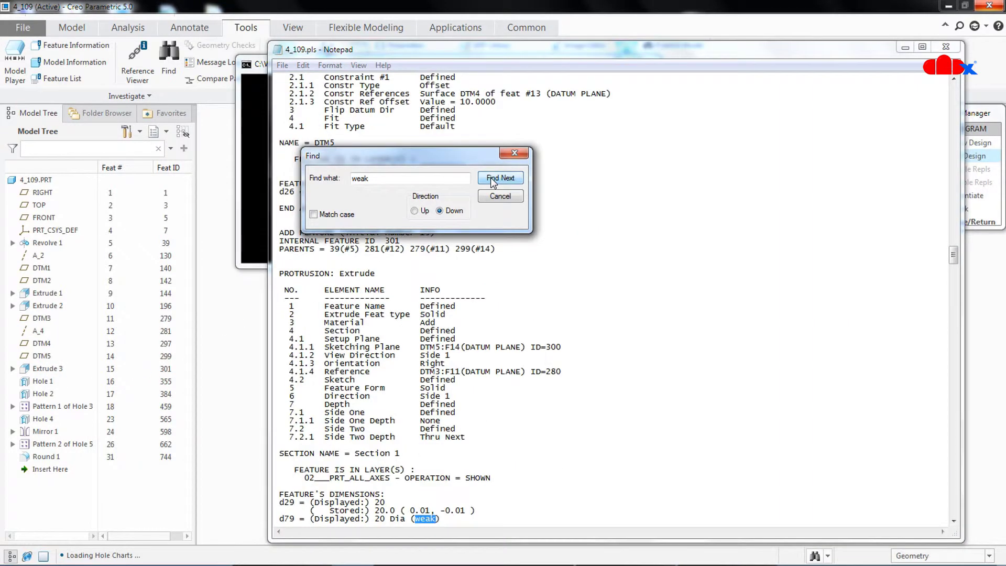
click(491, 178)
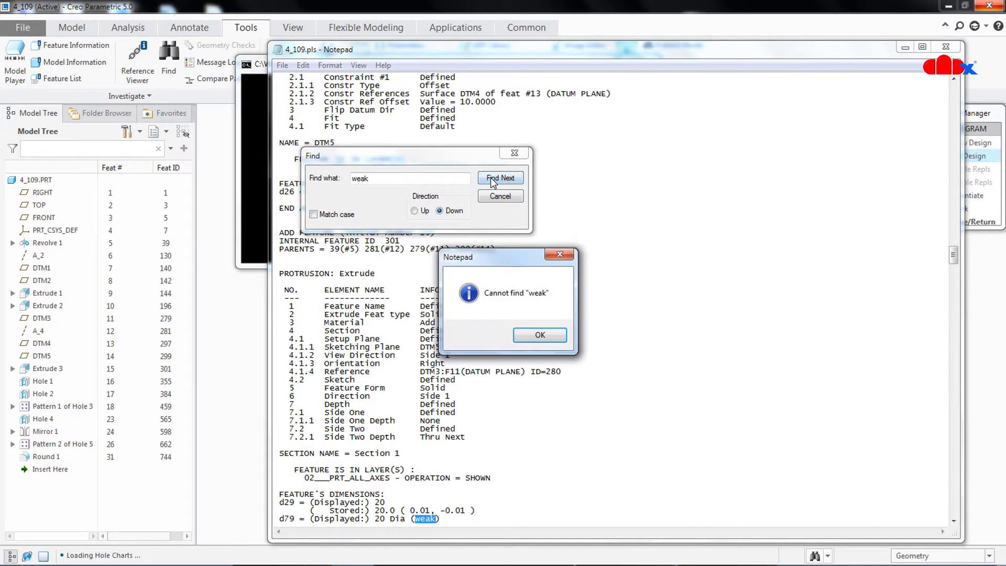
click(540, 335)
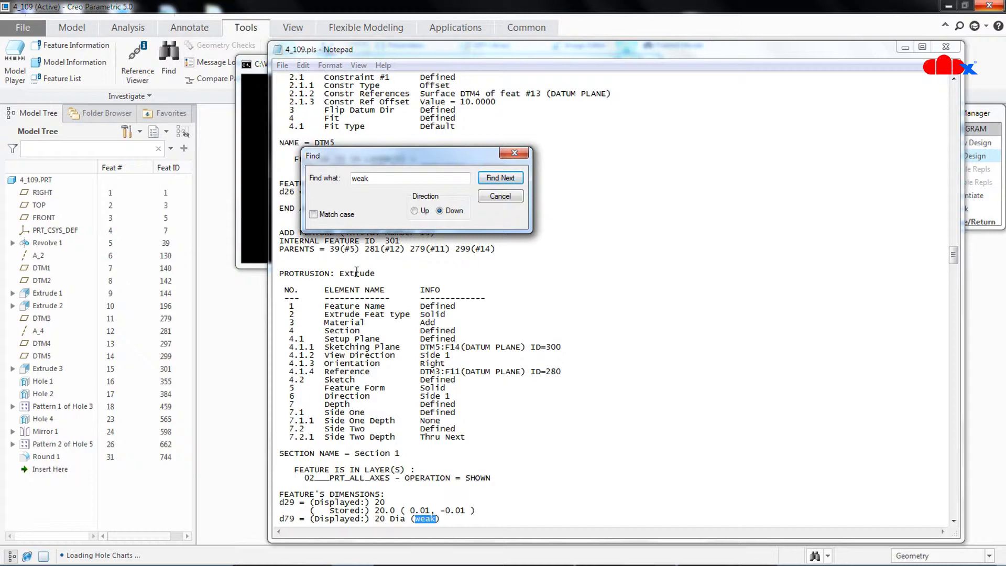
End the text search and close the 4_109.pls listing to return to Creo Parametric.
key(Escape)
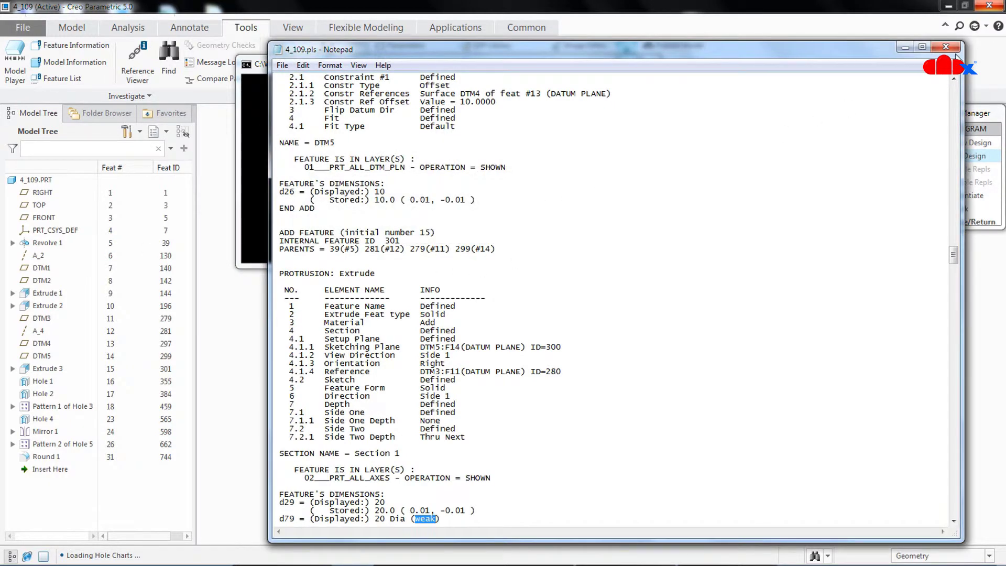
click(949, 48)
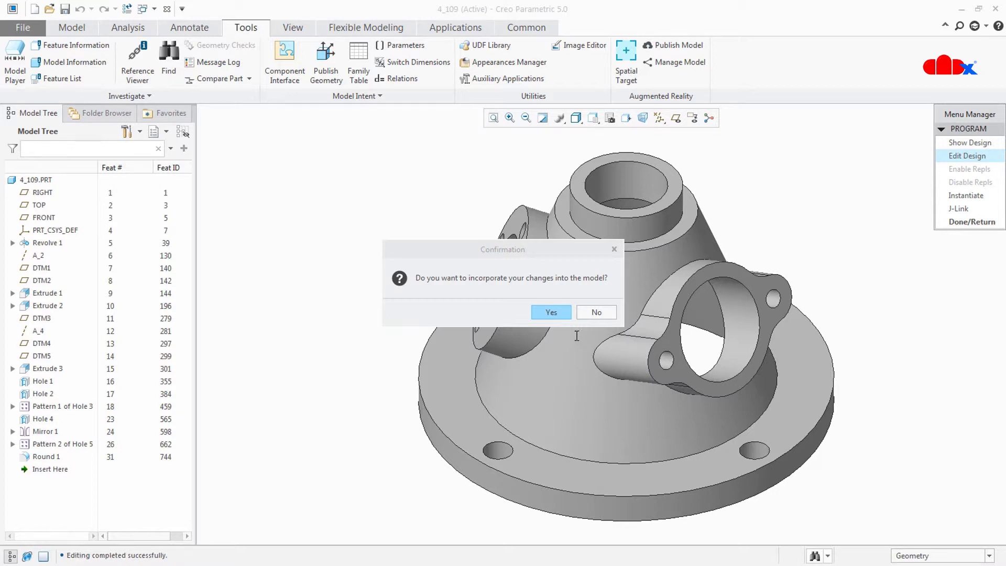
Decline incorporating the program changes into the model and open the section sketch of Revolve 1 for editing.
click(596, 313)
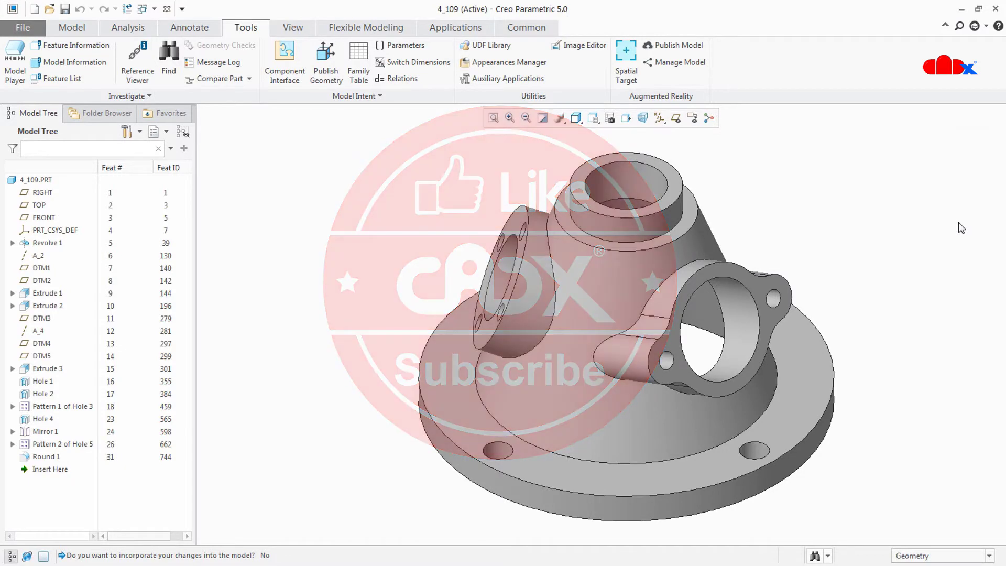
click(60, 246)
click(81, 168)
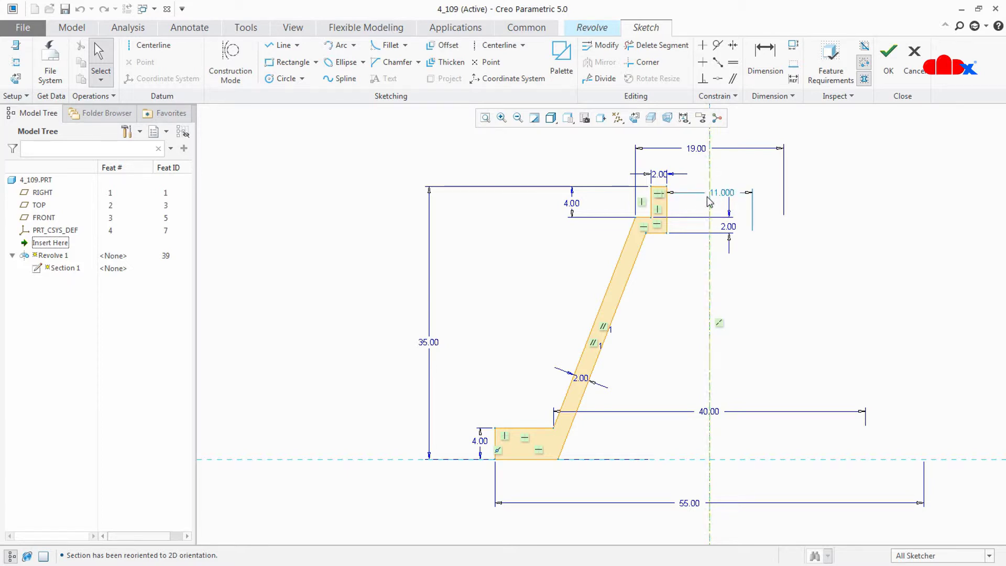
Move the weak 11.000 dimension above the collar profile and try to make it strong.
drag(726, 218, 724, 166)
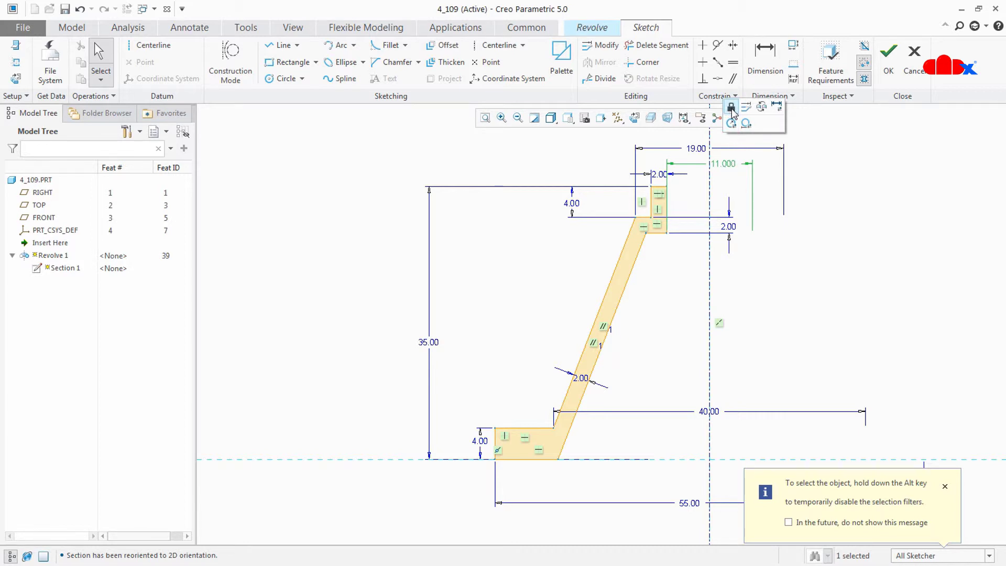
click(776, 109)
click(704, 298)
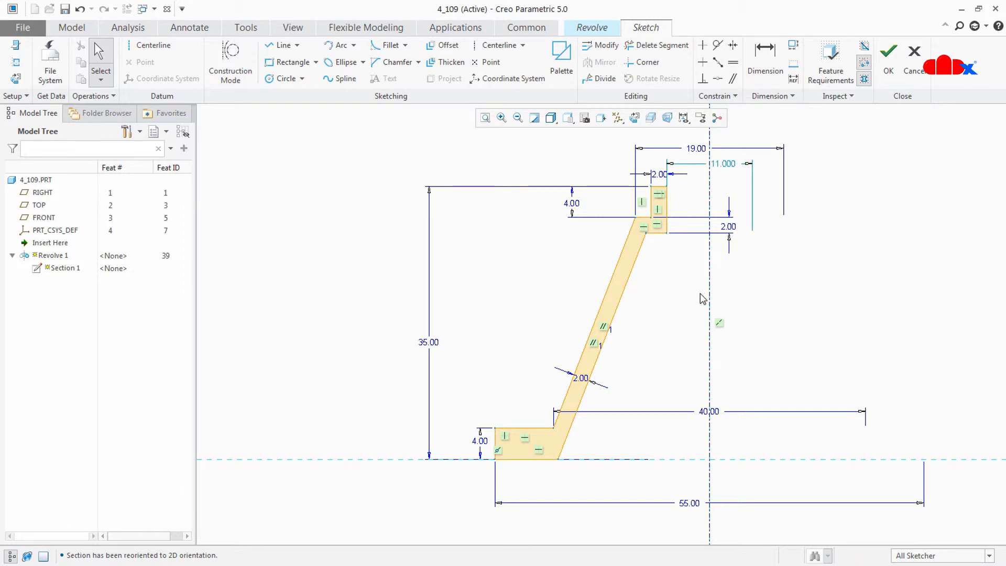
Dimension the upper collar's outer diameter as 15 to replace the weak dimension, and complete the redefinition of Revolve 1.
click(765, 55)
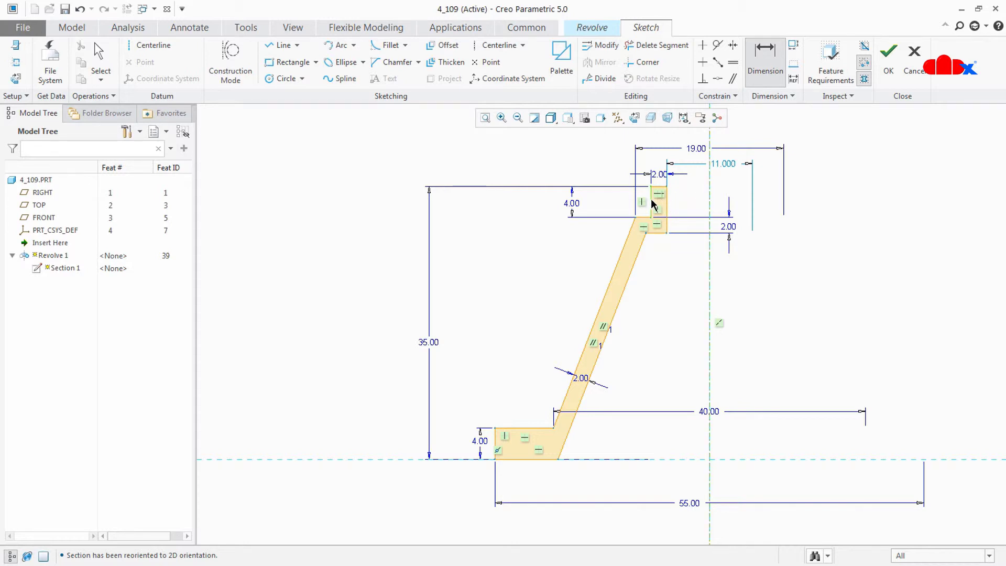
middle_click(712, 173)
text(15)
key(Return)
middle_click(721, 167)
middle_click(722, 169)
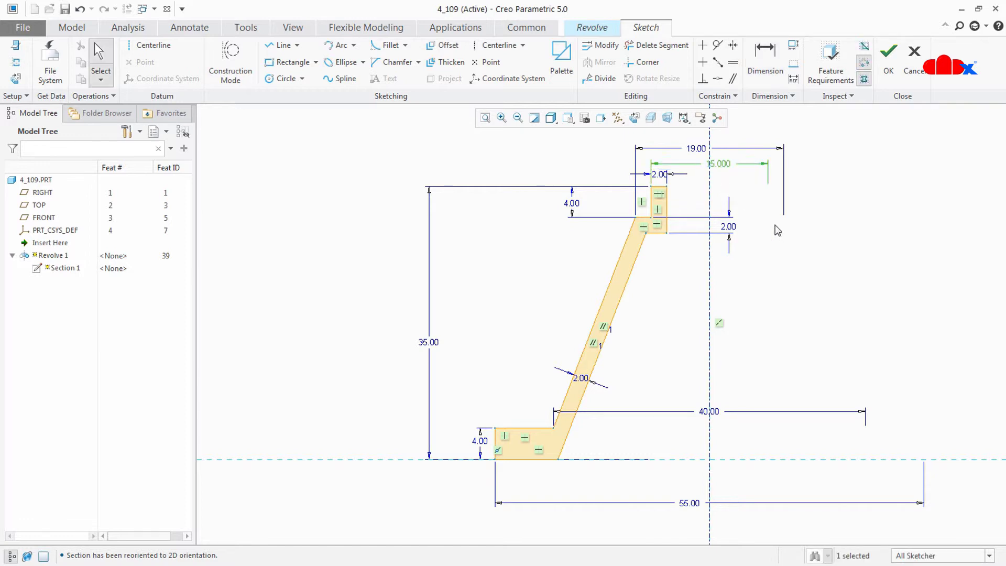
click(889, 67)
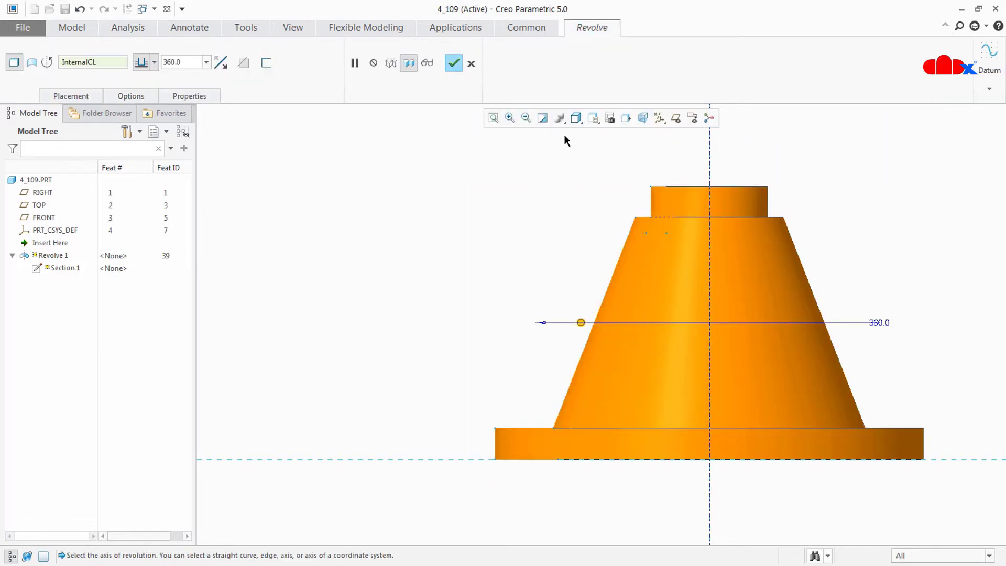
click(452, 66)
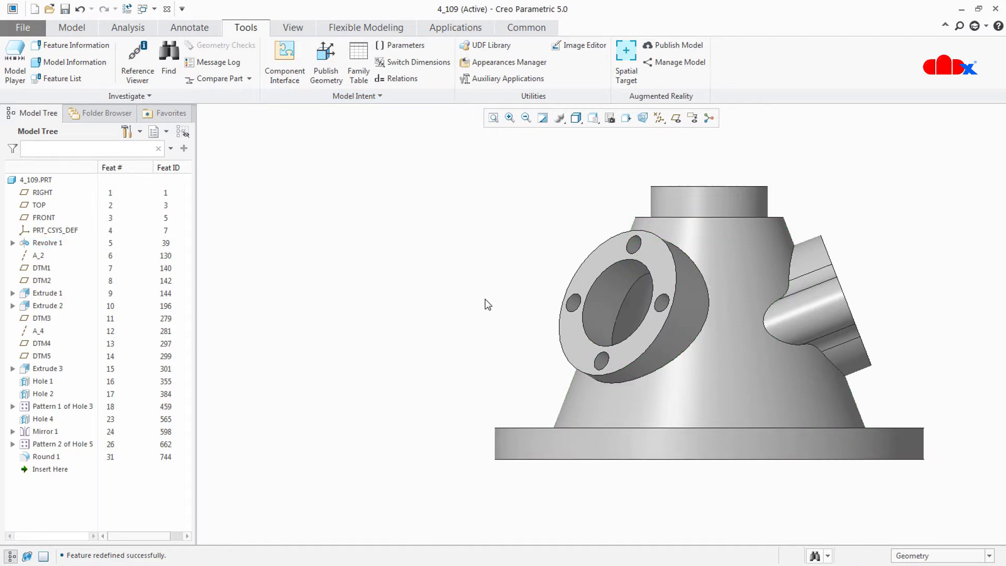
Open the section sketch of Extrude 3 and convert the circle's weak diameter dimension to a strong one.
middle_drag(602, 343, 797, 412)
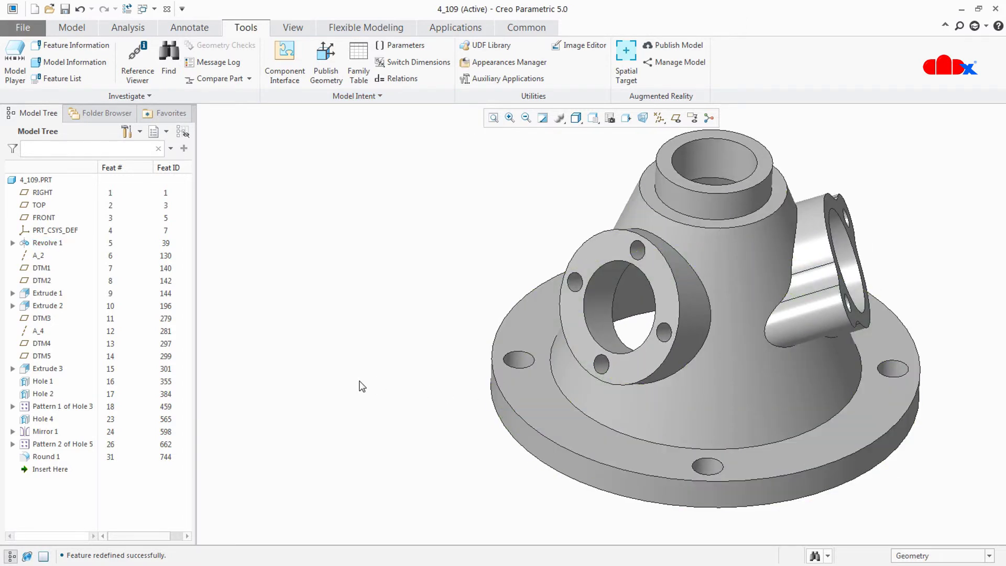
double_click(63, 373)
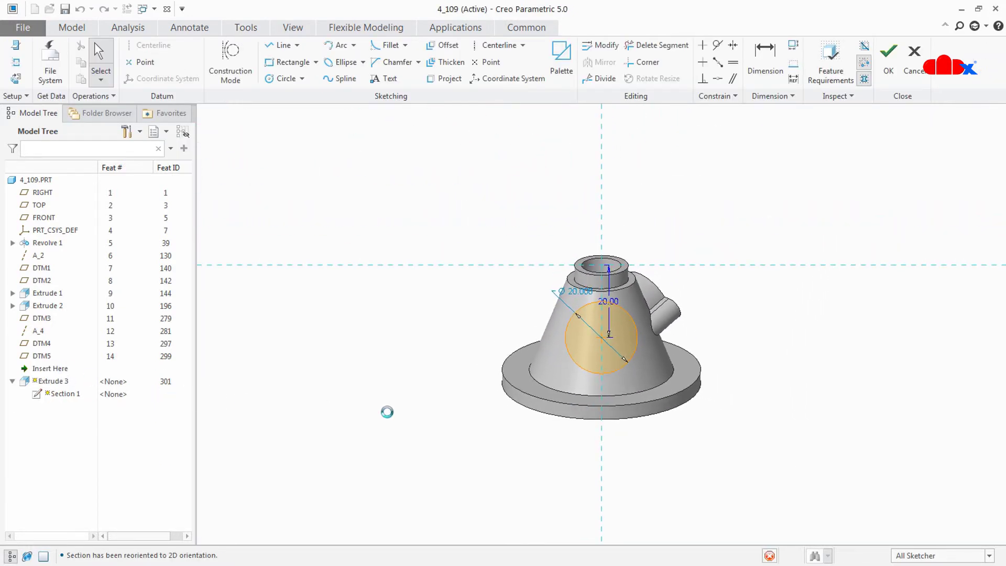
scroll(652, 438, up, 4)
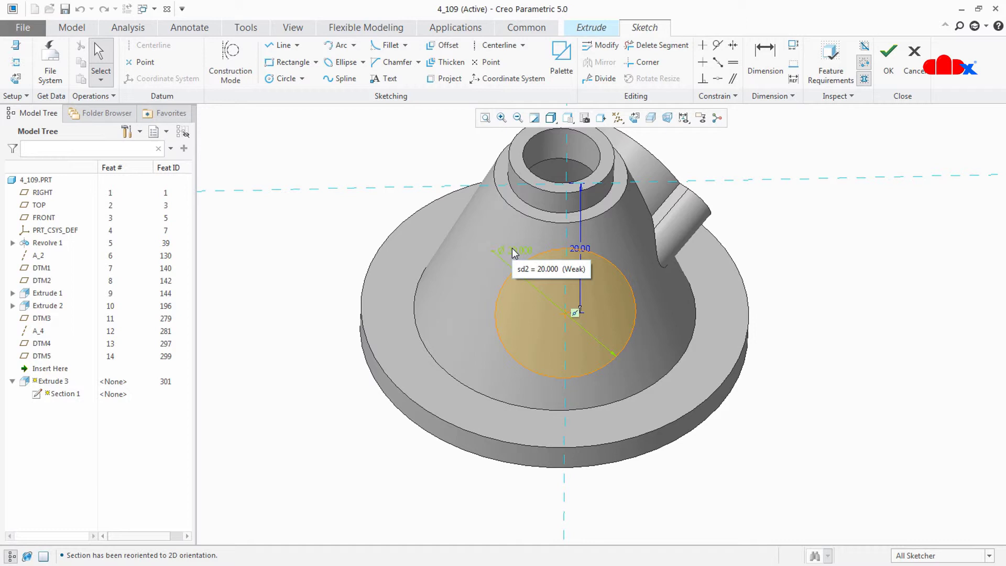
click(512, 249)
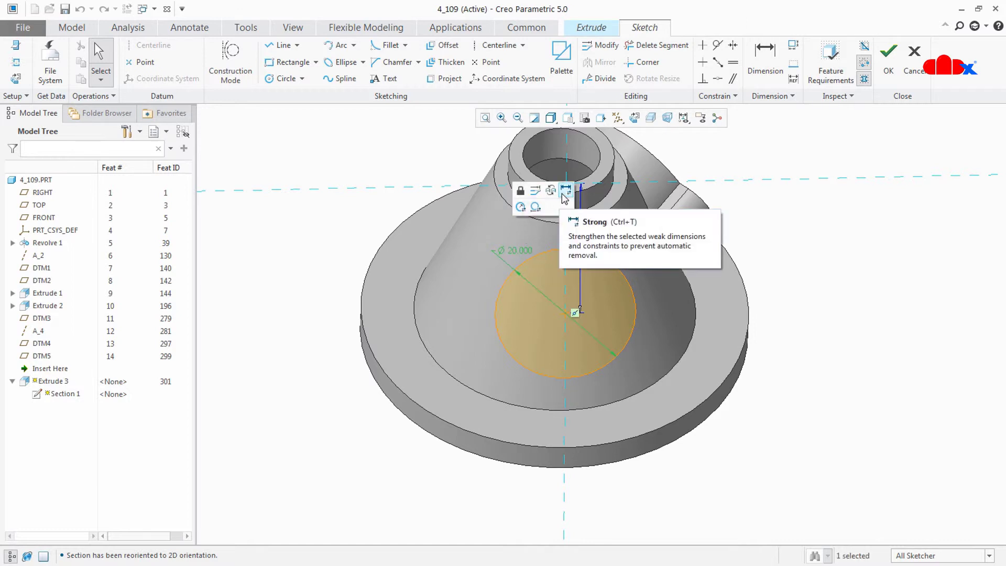
click(564, 190)
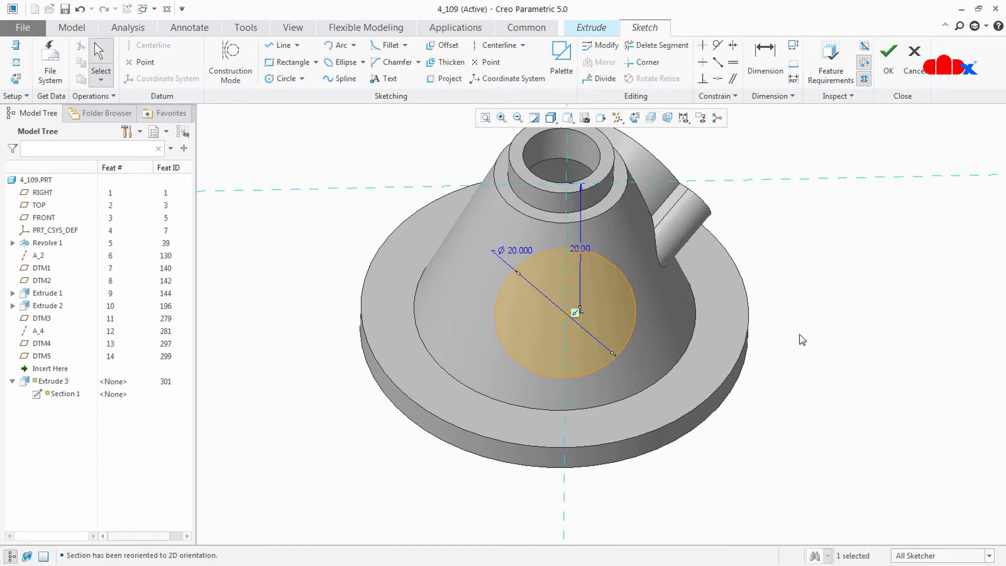
Accept the edited circle sketch, complete the redefinition of Extrude 3 and deselect the feature.
click(889, 74)
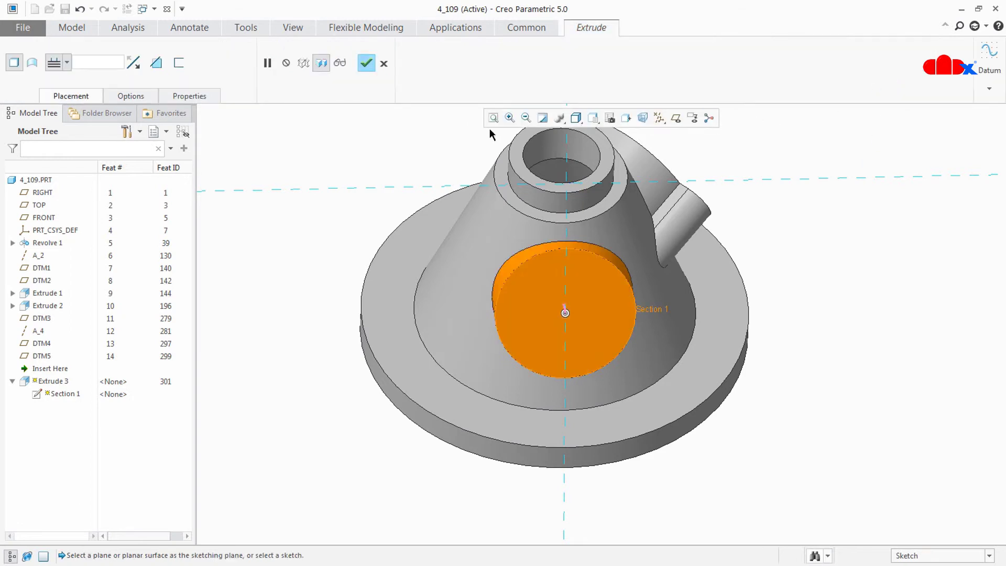
click(365, 63)
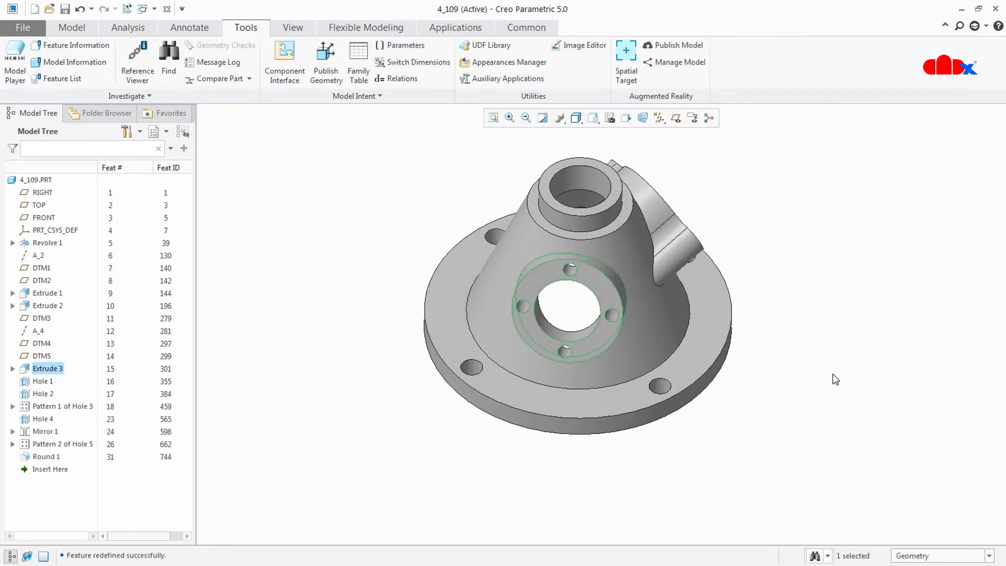
click(831, 373)
scroll(631, 359, down, 5)
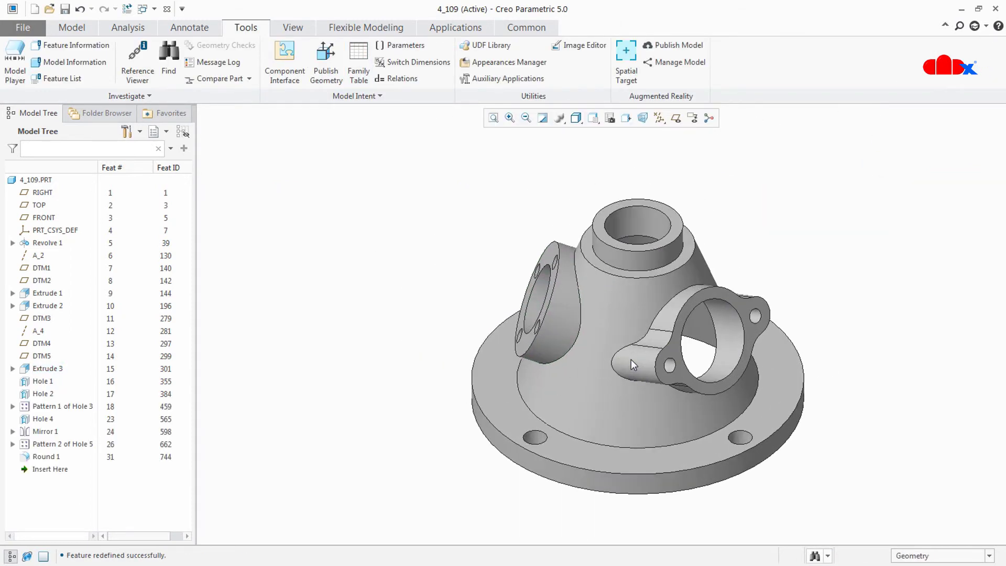